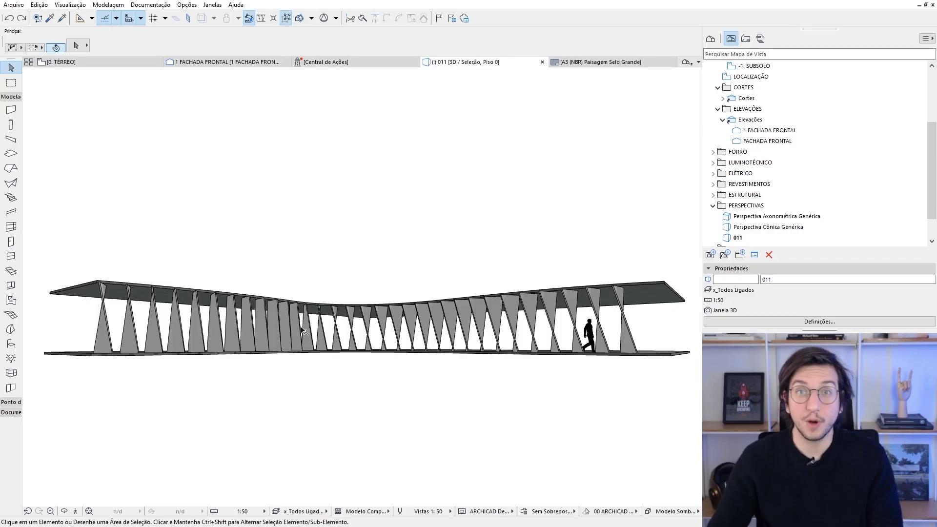
Orbit and zoom the finished walkway to inspect the fins from the front.
mouse_move(343, 335)
middle_mouse_down("shift")
mouse_move(395, 368)
mouse_move(292, 343)
mouse_move(331, 332)
middle_mouse_up("shift")
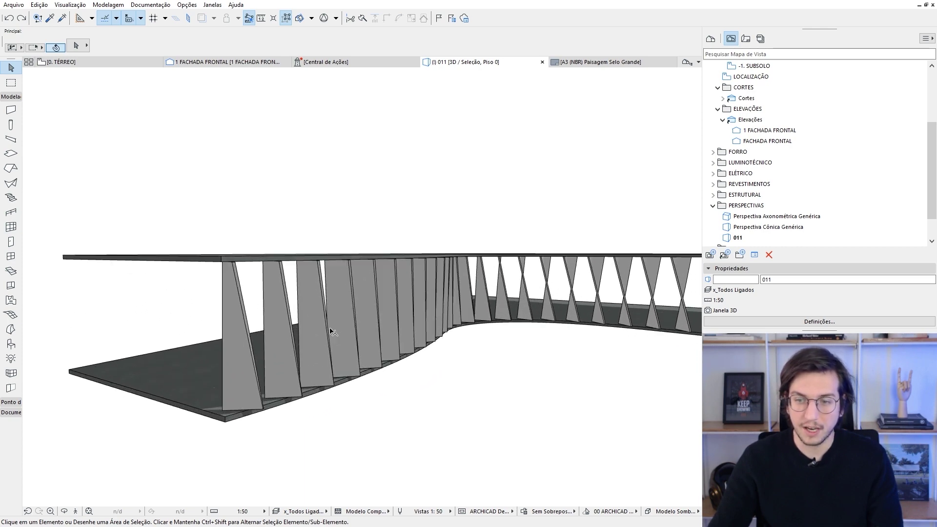
mouse_move(395, 324)
middle_mouse_down("shift")
mouse_move(242, 311)
mouse_move(400, 280)
mouse_move(464, 290)
middle_mouse_up("shift")
scroll(464, 290, "up", 3)
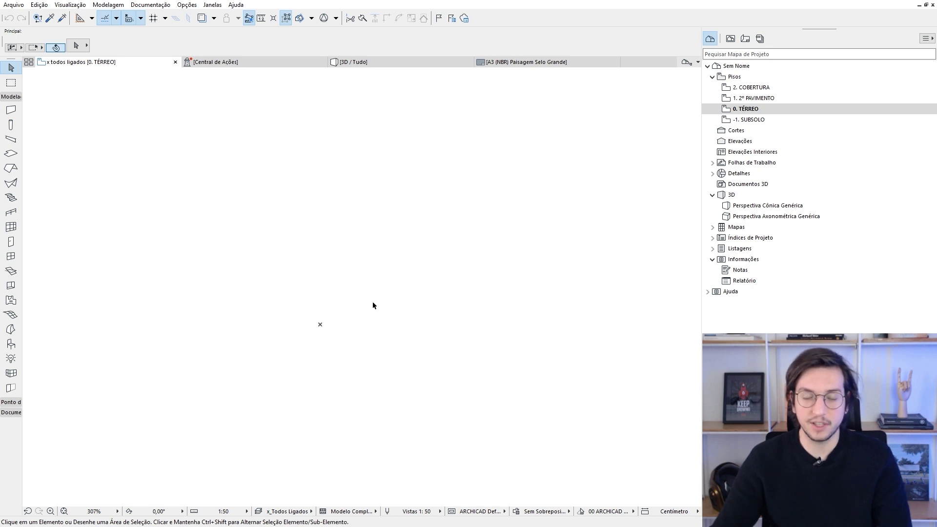
Set the Membrane tool to the Estrutura Tipo Casca favourite with Regulado (ruled) geometry.
left_click(11, 183)
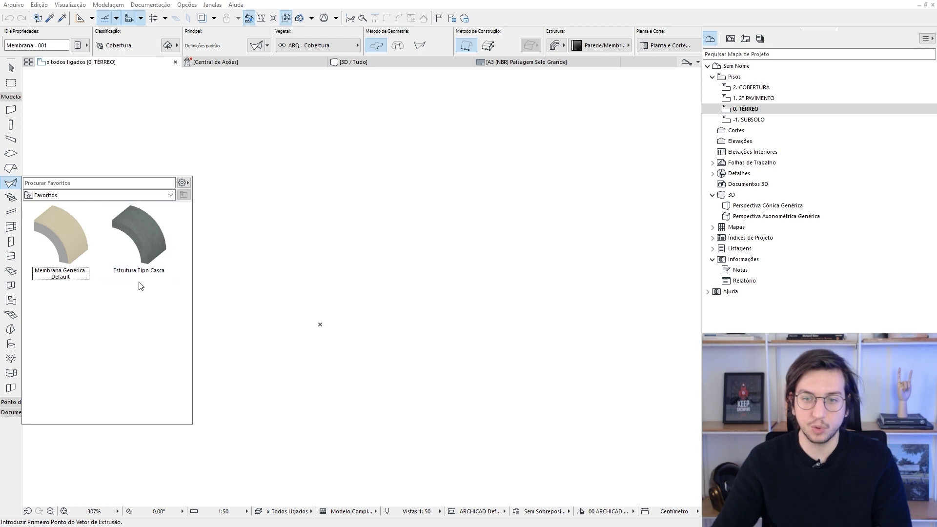
mouse_move(139, 236)
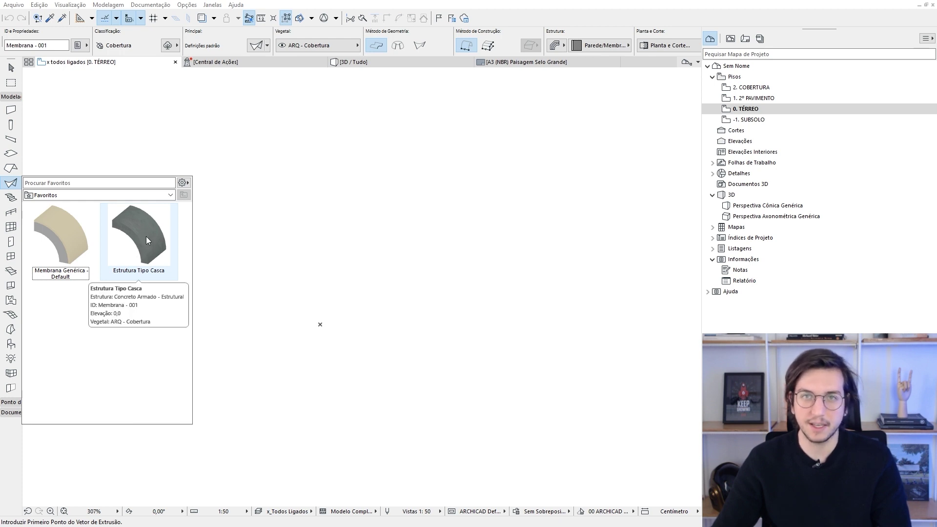
double_click(149, 239)
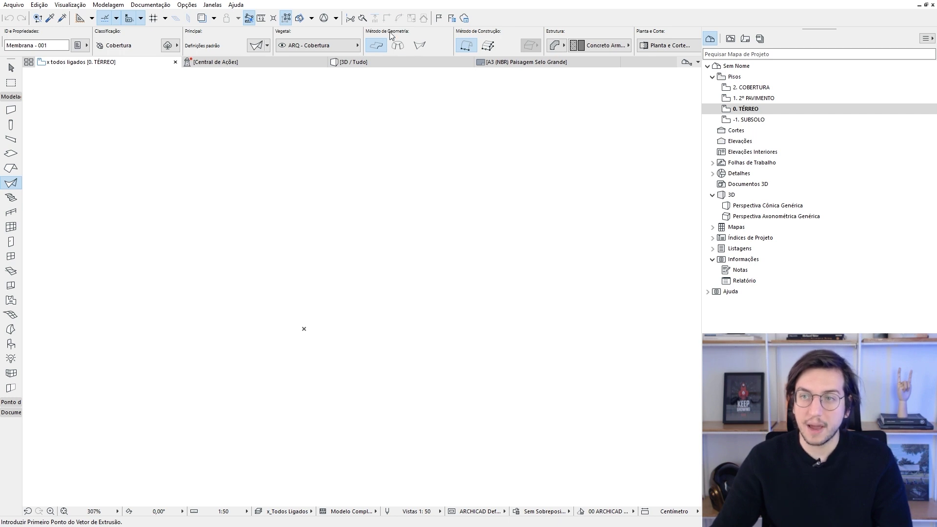
left_click(422, 49)
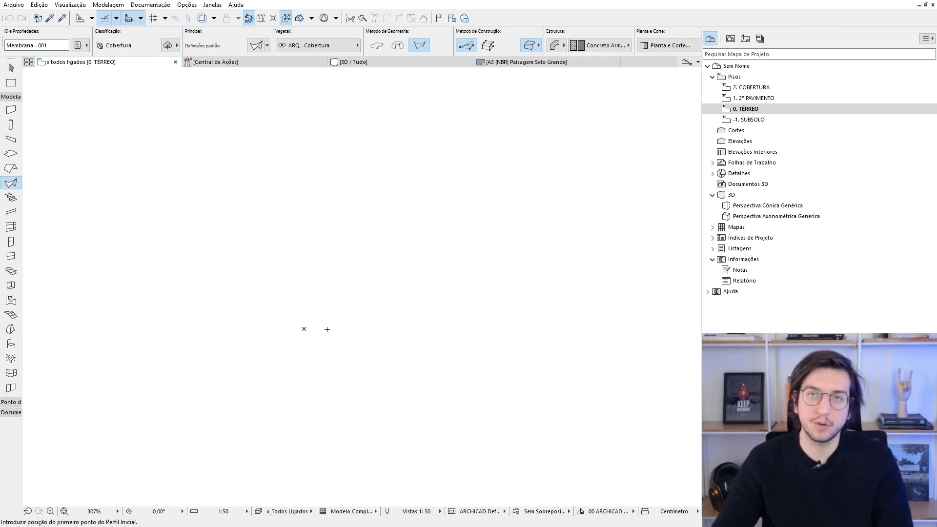
Draw a ruled membrane from a short initial profile at the origin to a longer final profile.
left_click(304, 329)
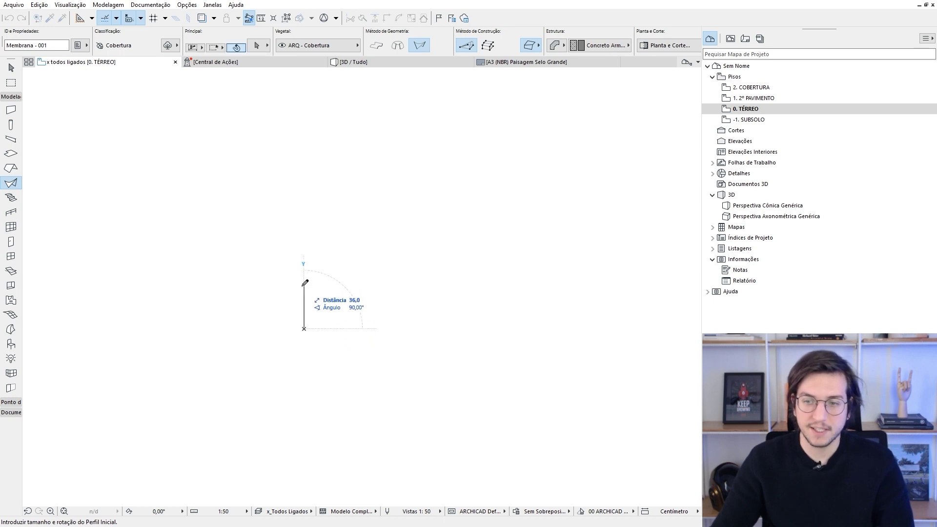
key("Tab")
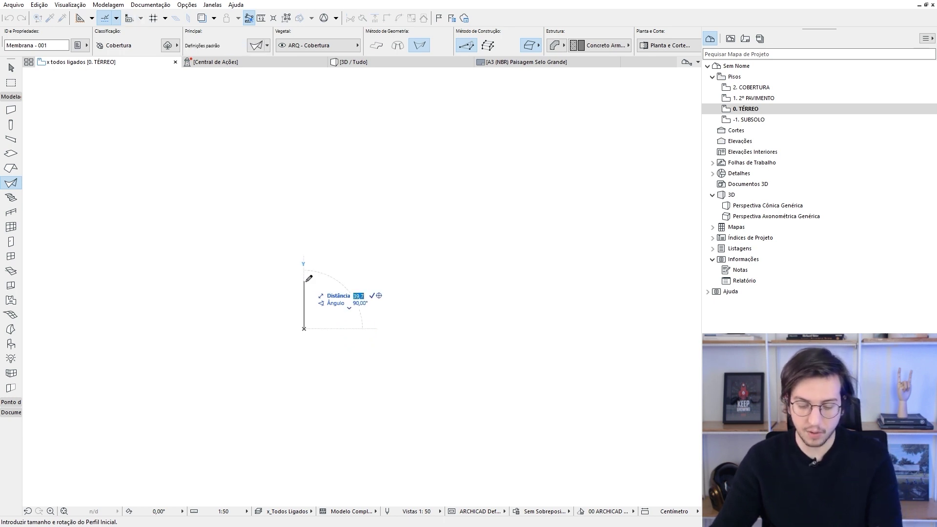
key("Return")
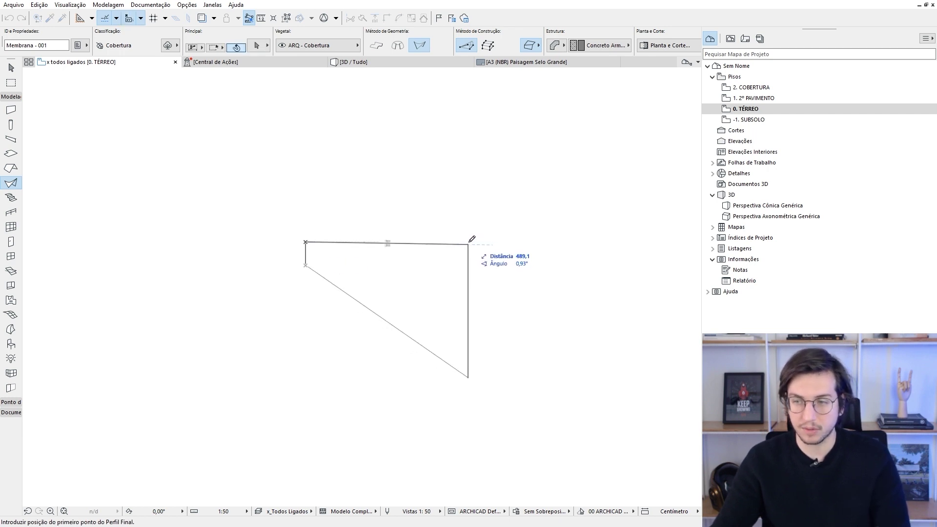
scroll(472, 239, "up", 1)
scroll(388, 232, "down", 1)
scroll(399, 233, "up", 1)
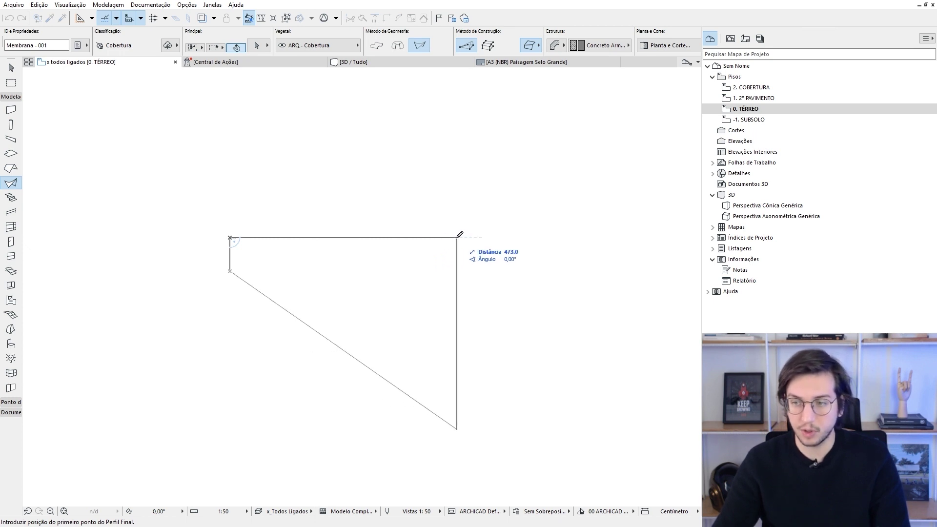
key("Tab")
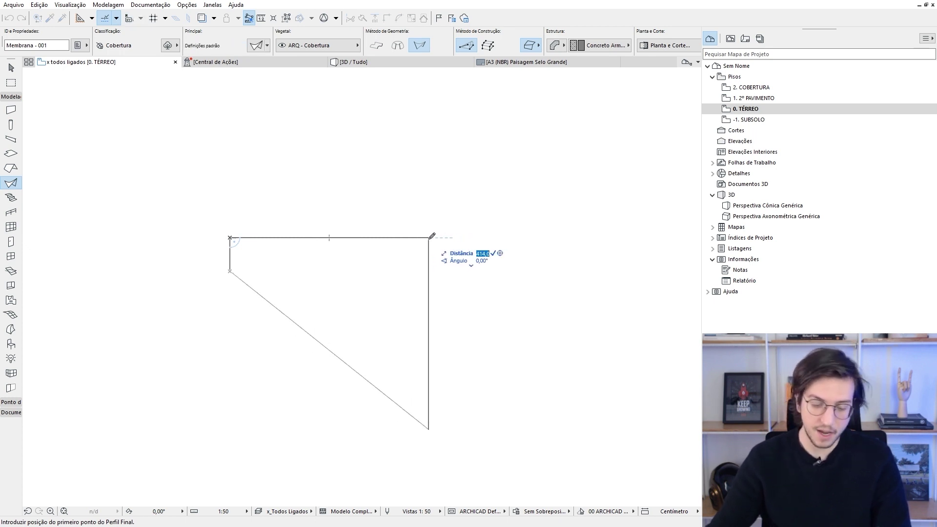
left_click(369, 238)
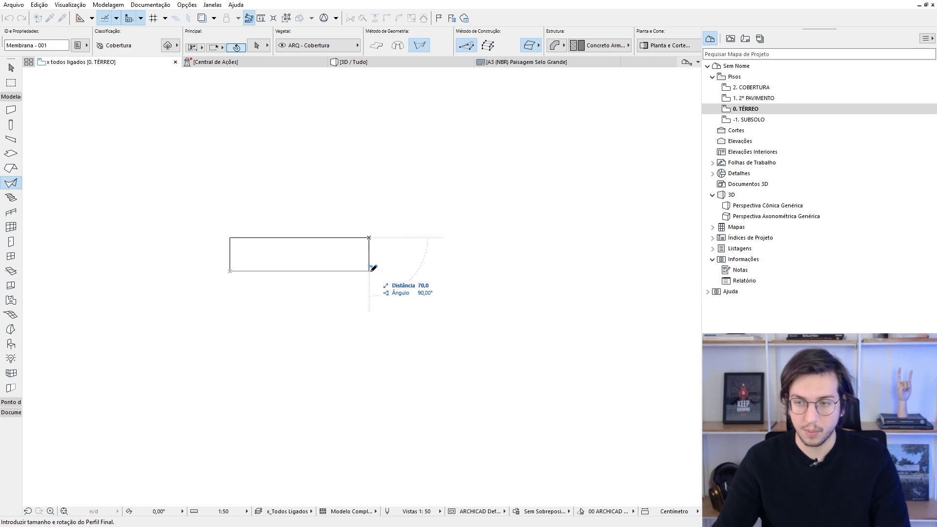
left_click(374, 268)
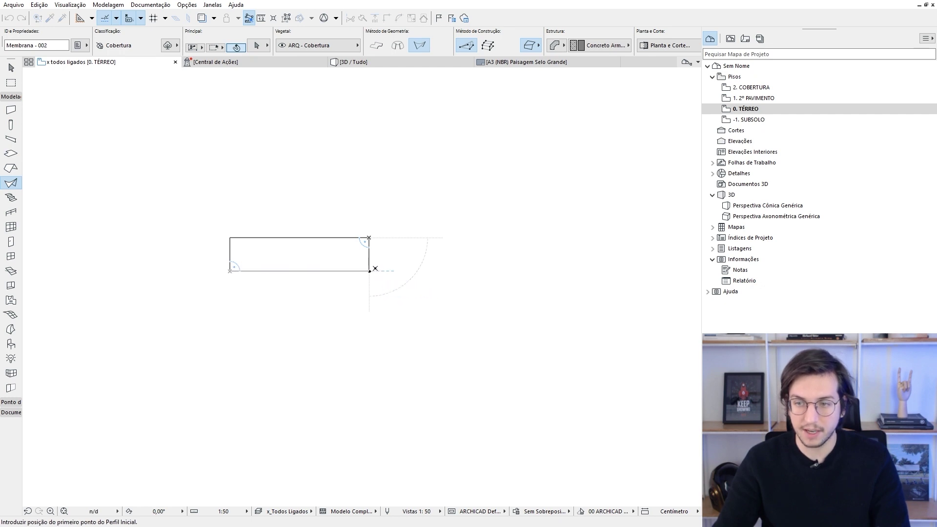
scroll(247, 249, "up", 3)
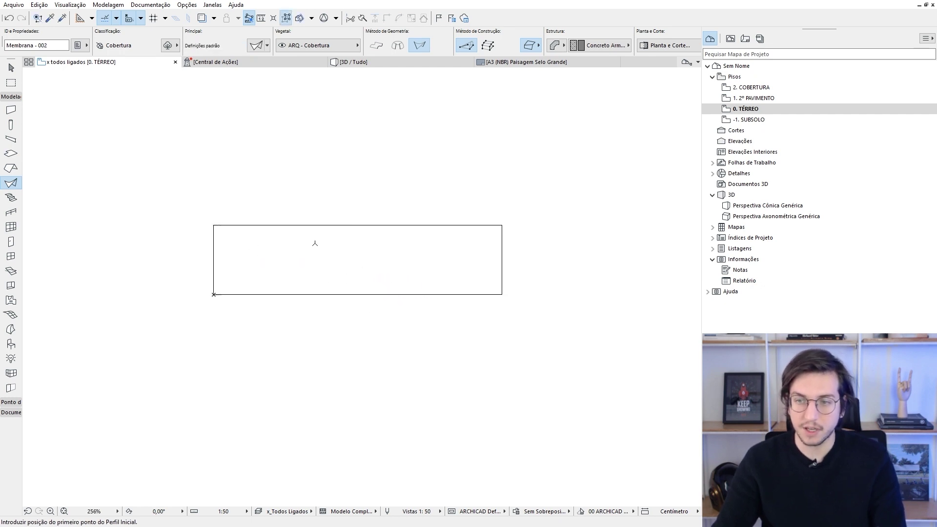
key("Escape")
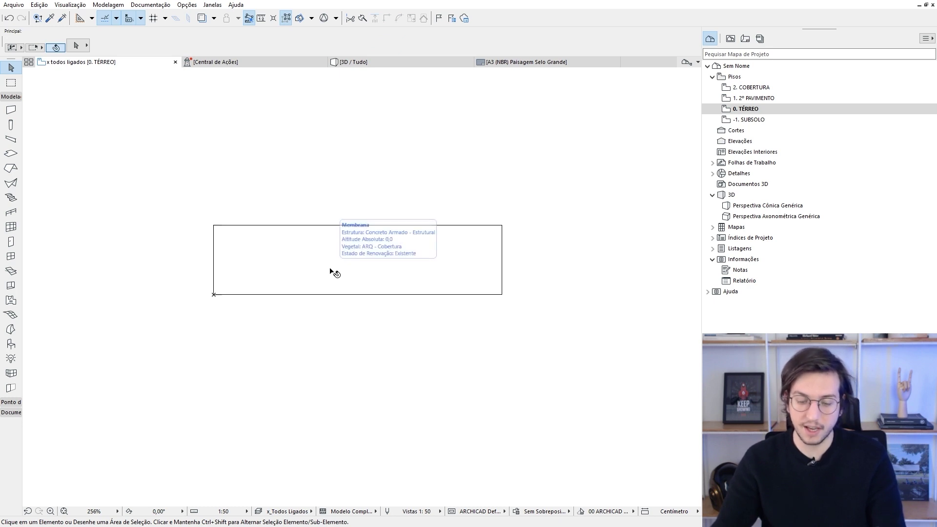
Select the new membrane and view it in 3D from the side.
left_click(332, 272)
key("F3")
mouse_move(371, 284)
middle_mouse_down("shift")
mouse_move(324, 346)
mouse_move(337, 346)
mouse_move(203, 314)
mouse_move(437, 327)
mouse_move(325, 379)
middle_mouse_up("shift")
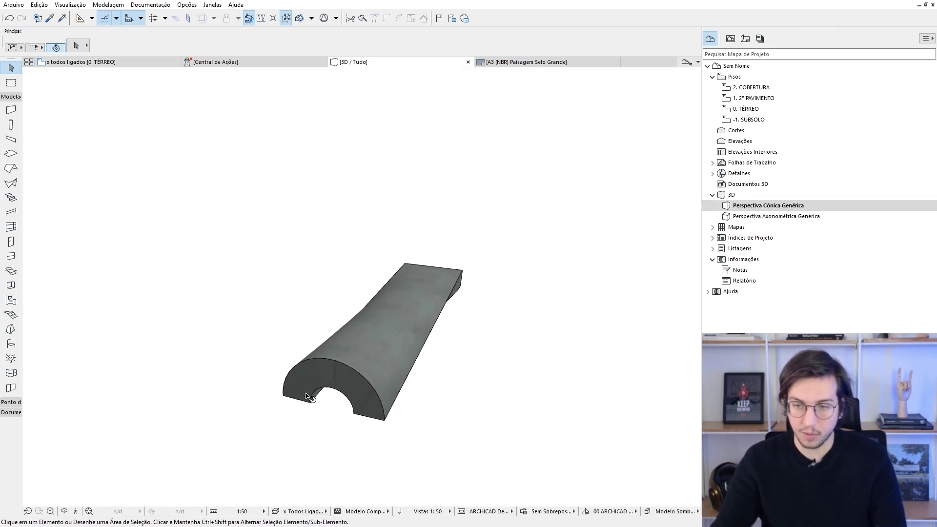
mouse_move(399, 352)
middle_mouse_down("shift")
mouse_move(401, 330)
mouse_move(534, 328)
mouse_move(477, 303)
mouse_move(366, 335)
mouse_move(508, 383)
mouse_move(365, 372)
mouse_move(418, 377)
mouse_move(368, 360)
mouse_move(320, 297)
mouse_move(255, 295)
mouse_move(305, 335)
mouse_move(230, 345)
mouse_move(255, 369)
mouse_move(293, 367)
middle_mouse_up("shift")
left_click(236, 356)
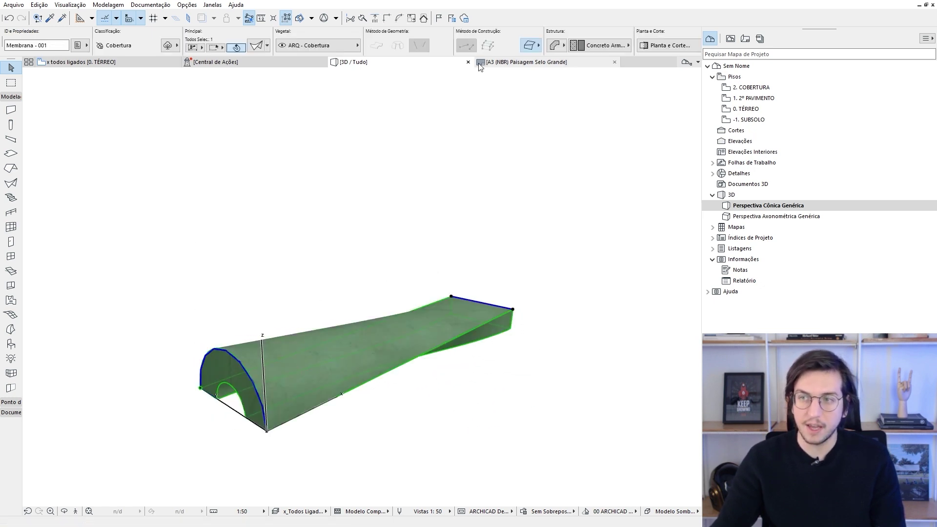
scroll(438, 45, "down", 2)
scroll(438, 45, "down", 3)
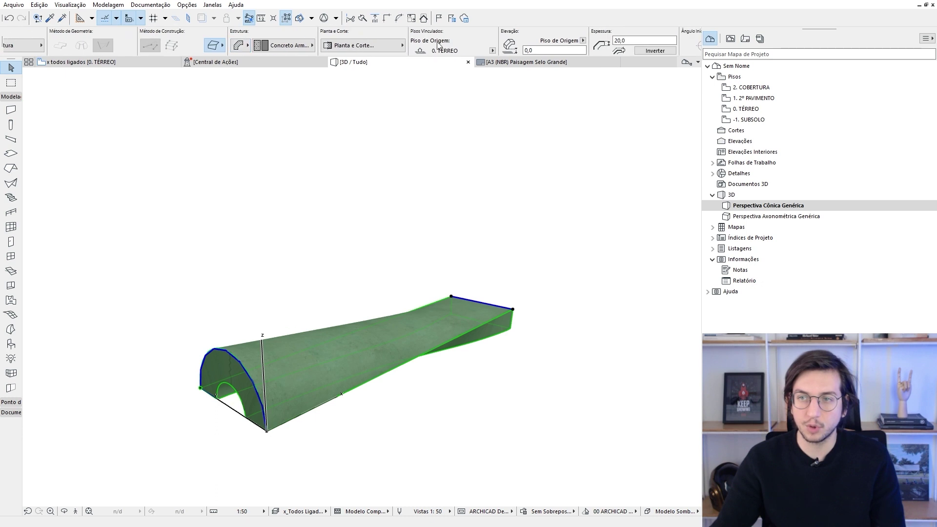
Set the membrane's structure to Aço - Inoxidável with a 5,0 thickness.
left_click(288, 45)
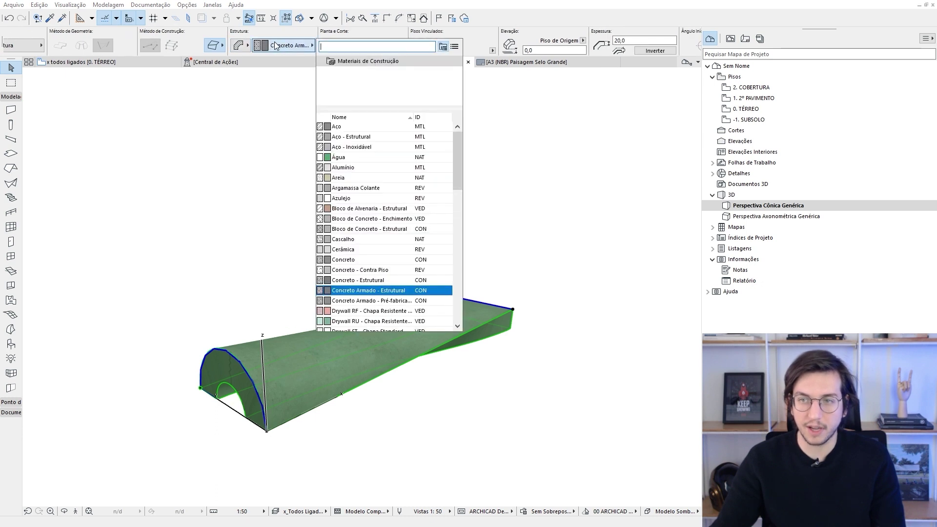
left_click(363, 149)
scroll(391, 44, "down", 3)
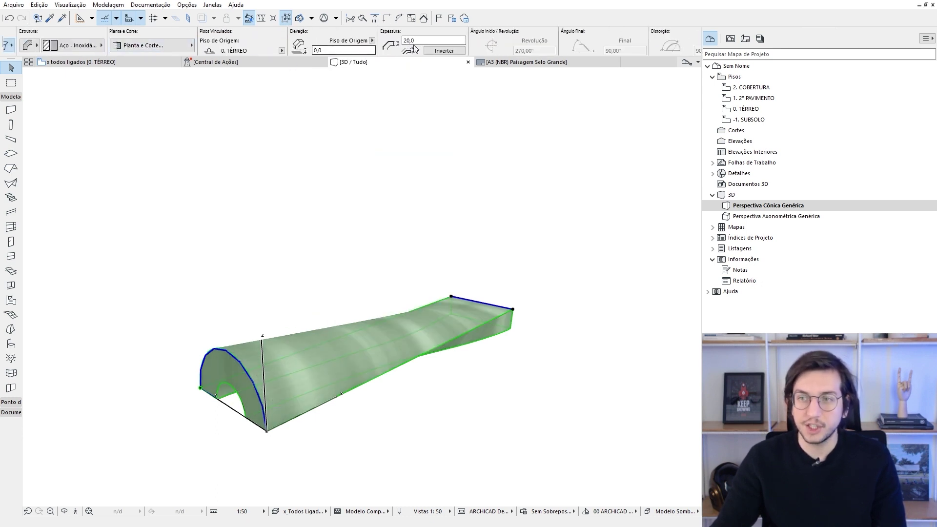
double_click(411, 40)
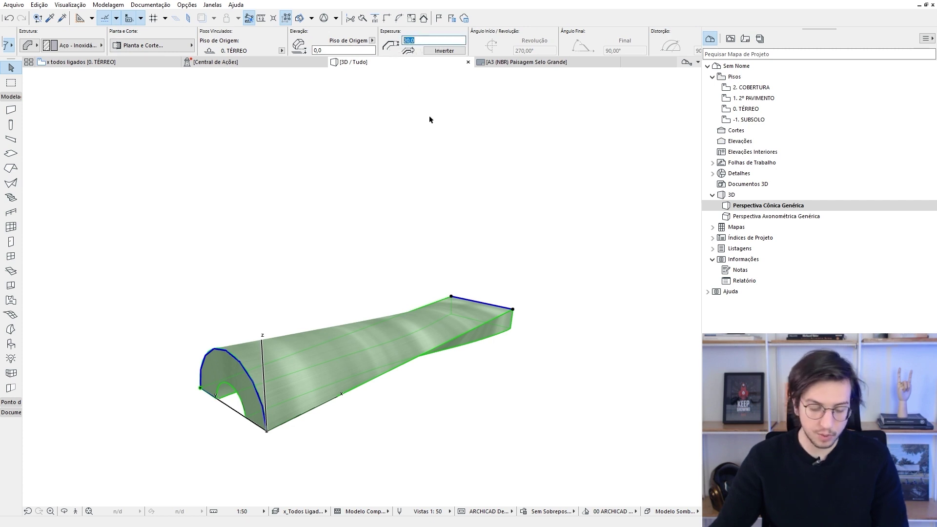
type("5")
key("Return")
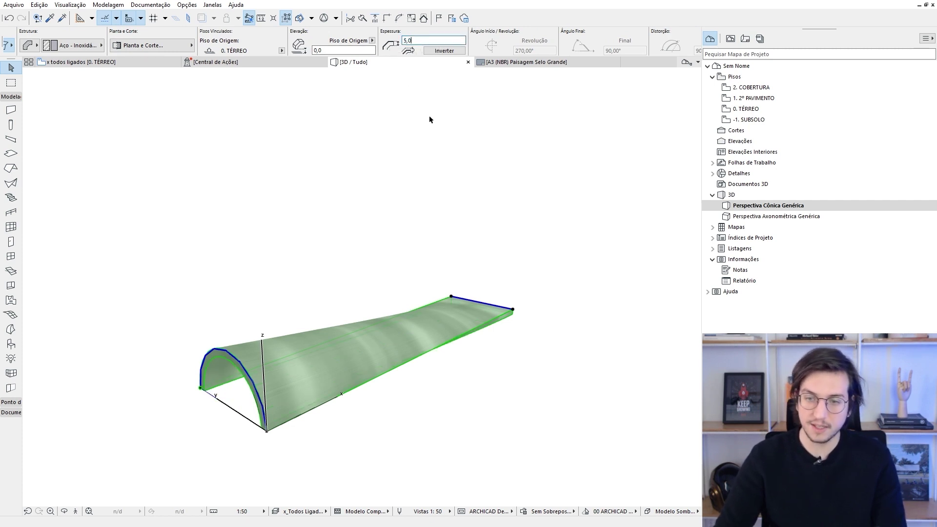
key("Escape")
left_click(283, 363)
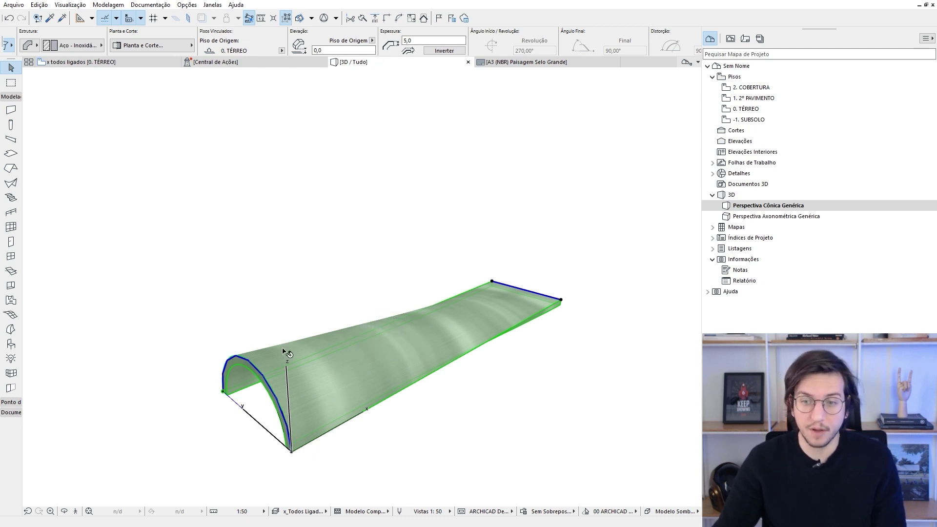
Drop the arch's top node so the membrane becomes a flat rectangular plate.
middle_click_drag(285, 353, 268, 346, "shift")
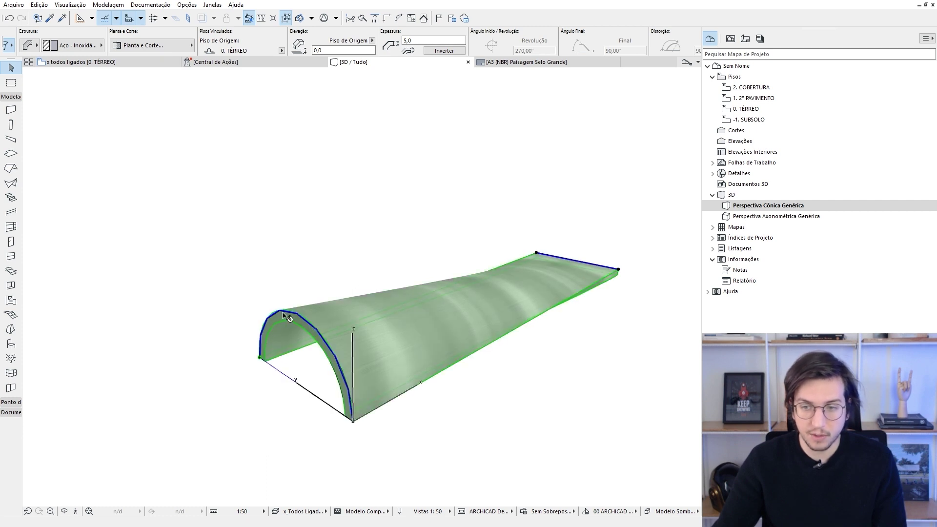
middle_click_drag(324, 347, 340, 327, "shift")
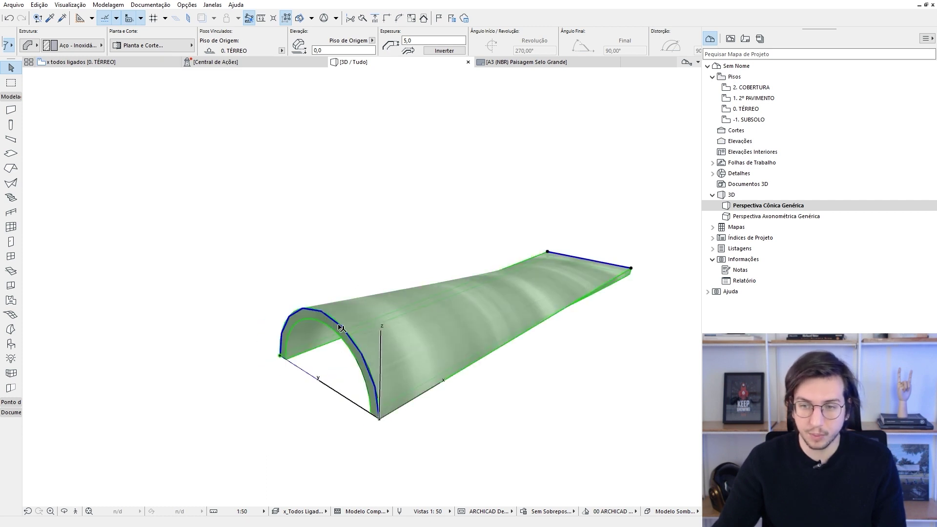
left_click(318, 310)
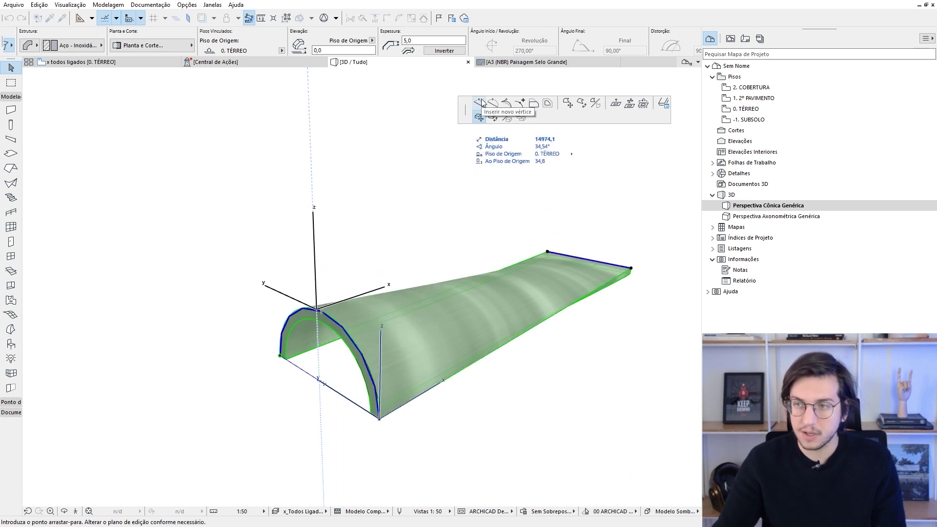
left_click(322, 379)
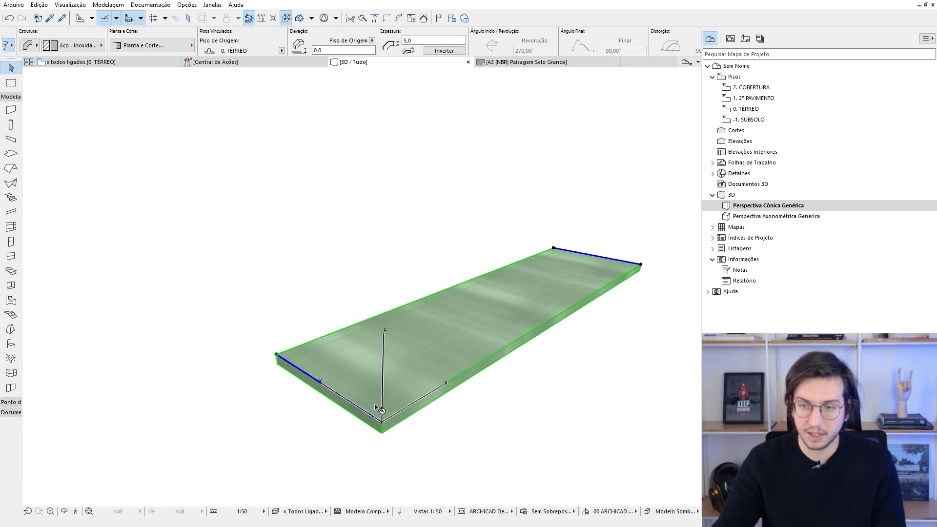
middle_click_drag(425, 368, 364, 360)
left_click(248, 351)
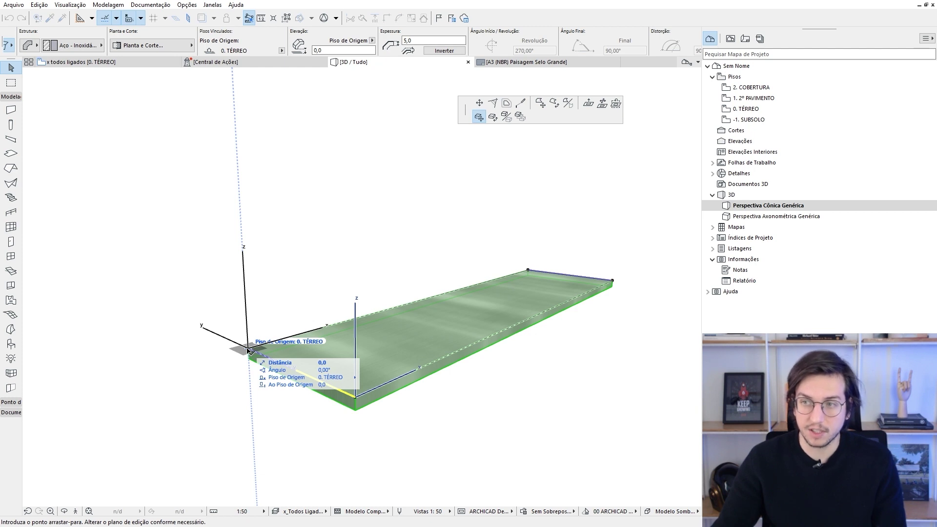
Raise one plate corner by 40 and lift another corner higher to twist it.
left_click(479, 103)
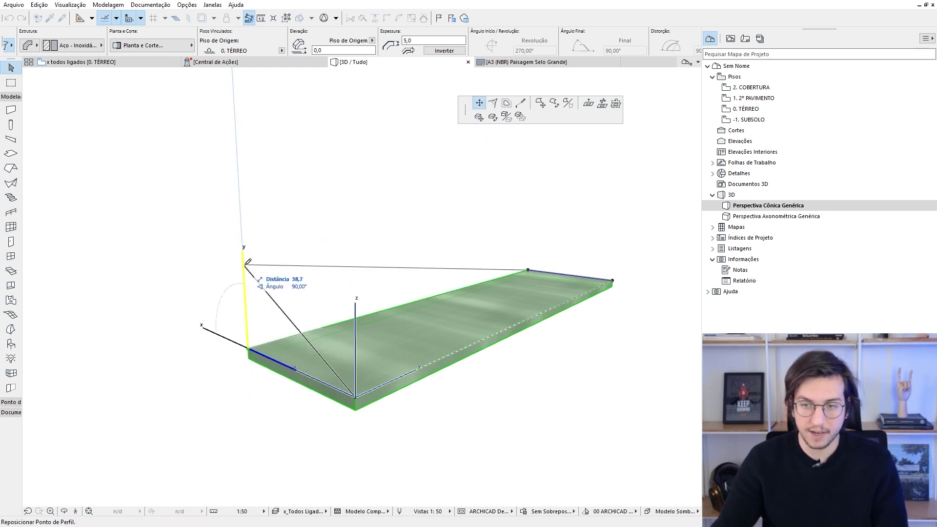
key("Tab")
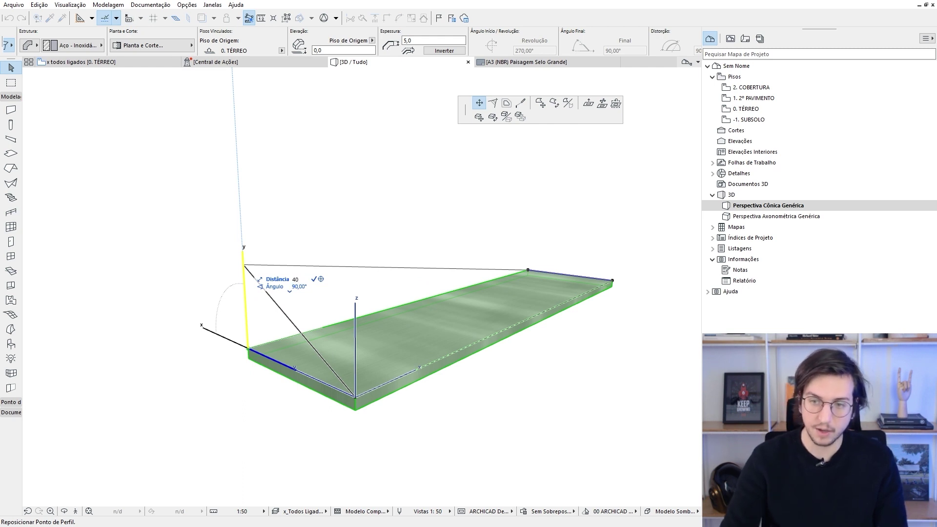
key("Return")
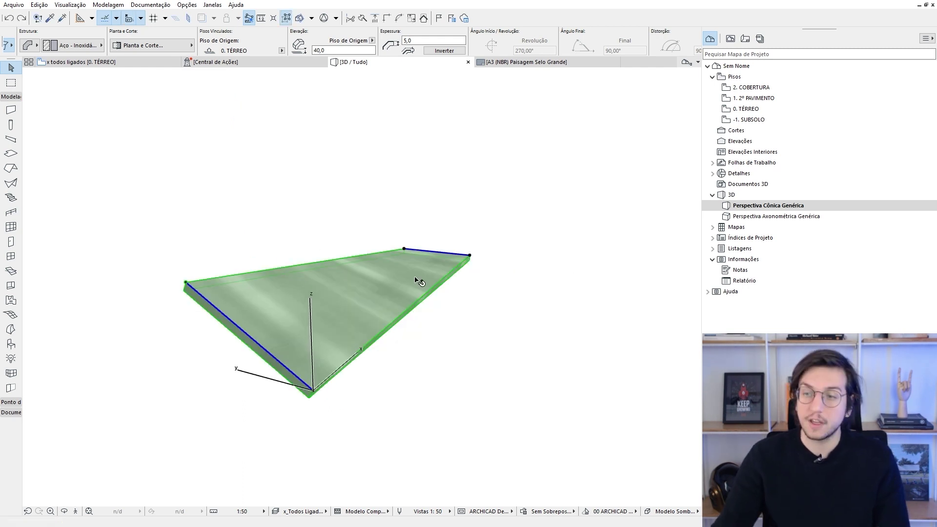
middle_click_drag(382, 264, 469, 258, "shift")
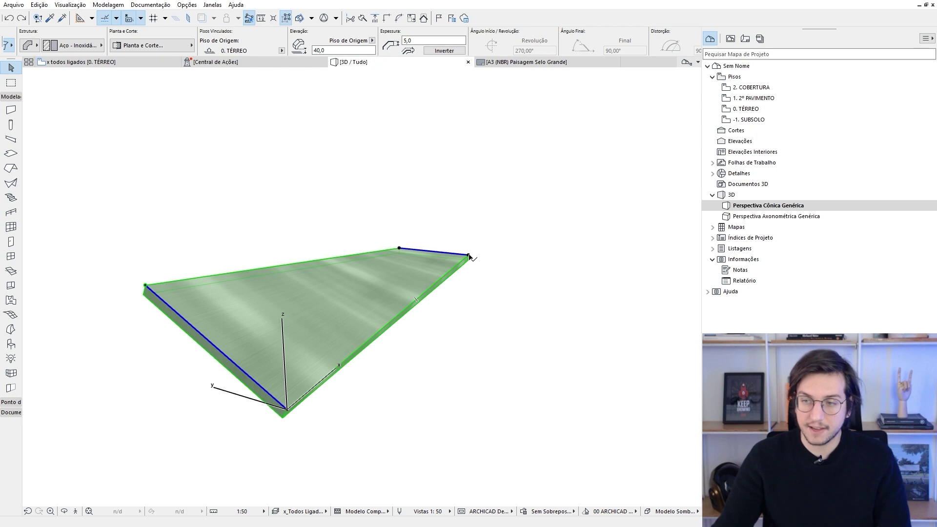
left_click(469, 256)
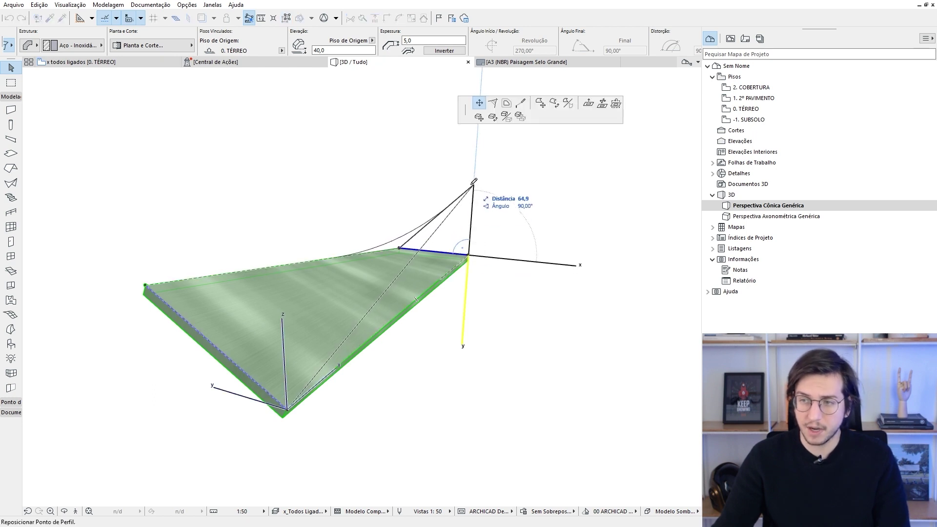
left_click(474, 181)
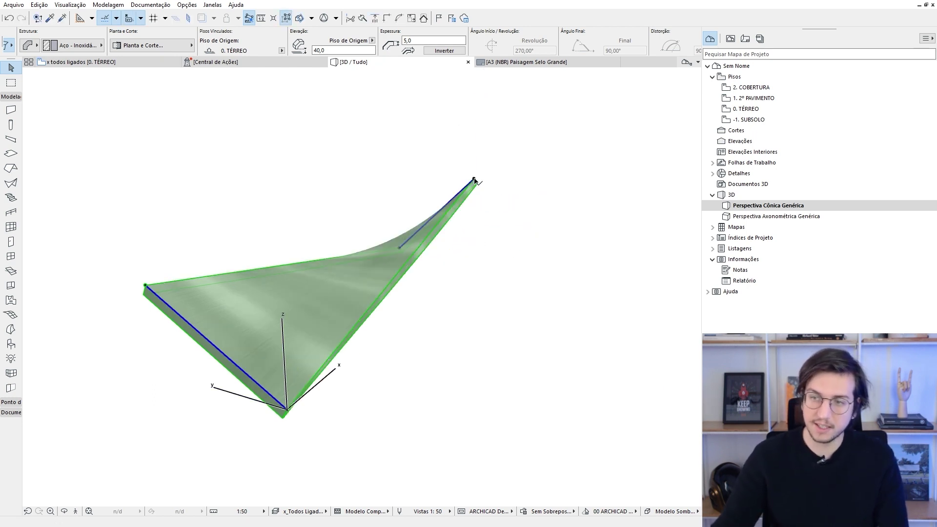
mouse_move(474, 181)
middle_mouse_down("shift")
mouse_move(493, 247)
mouse_move(431, 251)
mouse_move(419, 348)
mouse_move(420, 318)
mouse_move(456, 298)
middle_mouse_up("shift")
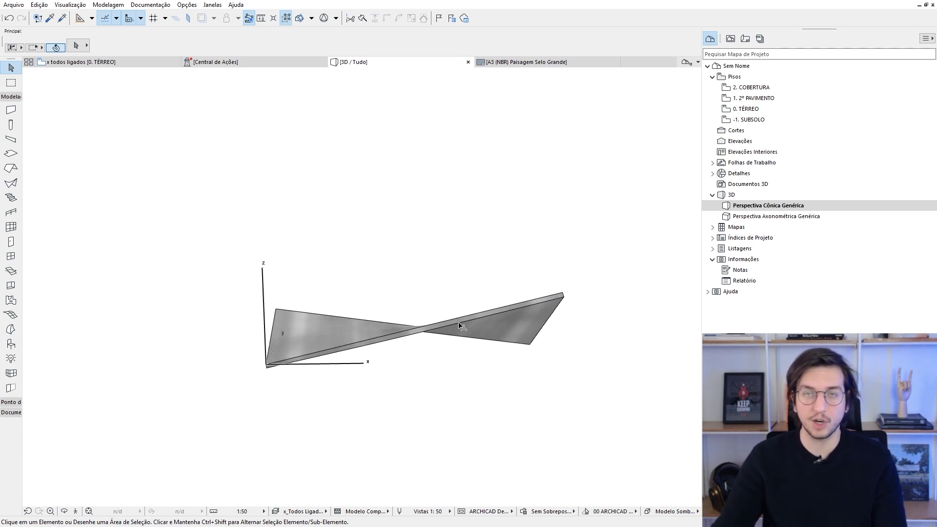
On the floor plan, set up the Section tool with the EP - Marcador Corte favourite.
key("F2")
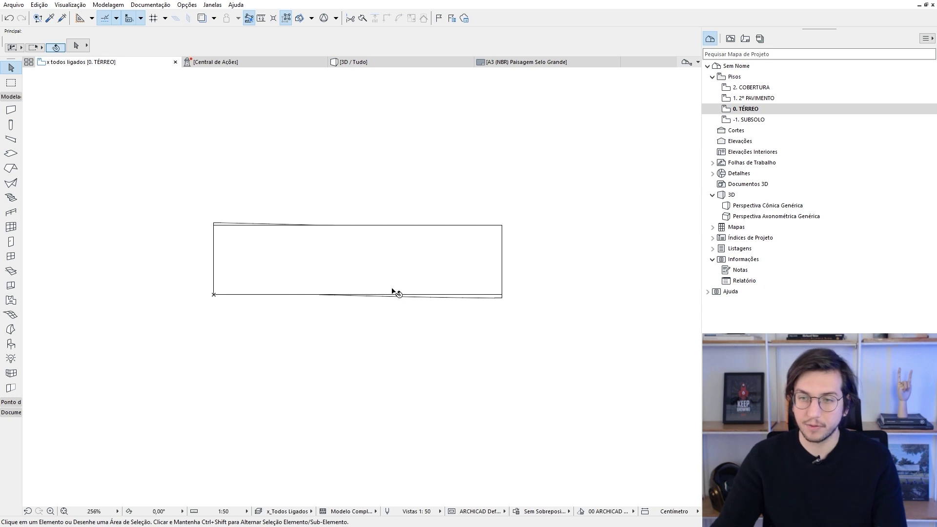
left_click(11, 96)
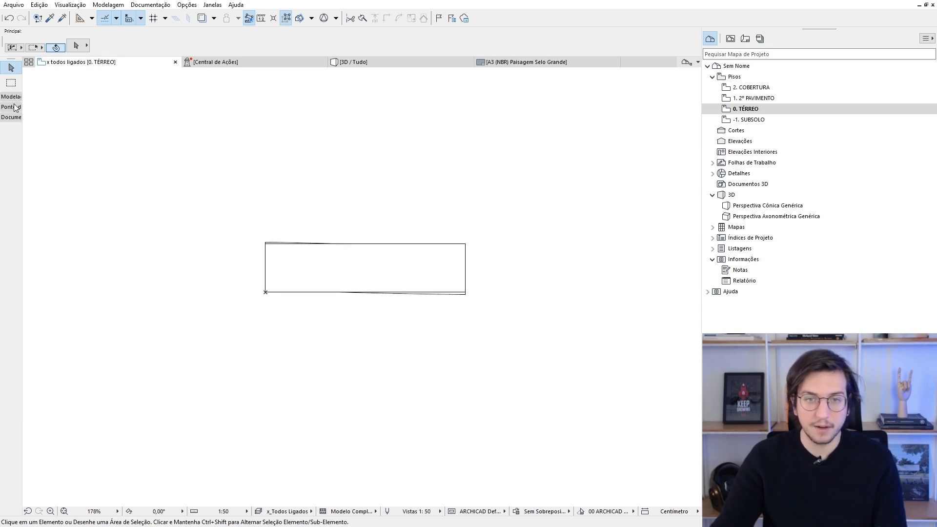
left_click(19, 122)
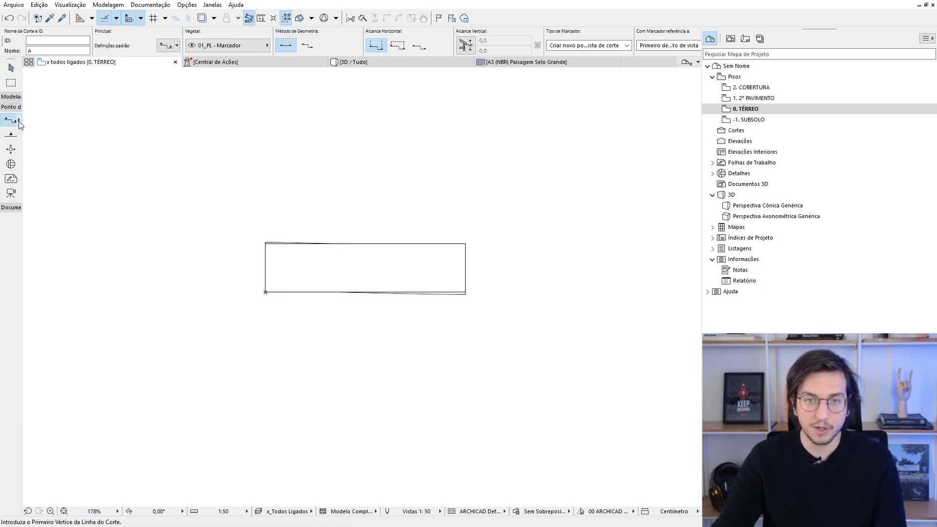
double_click(72, 157)
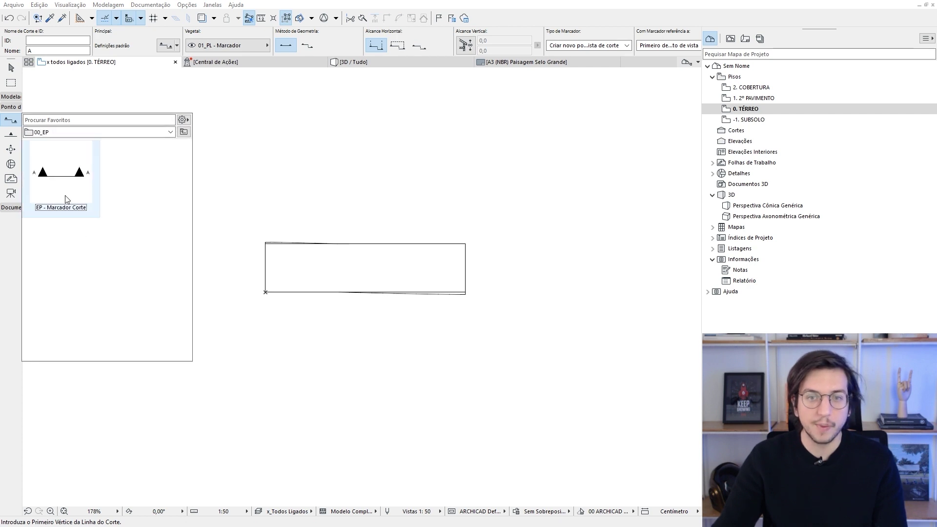
left_click(61, 180)
double_click(60, 180)
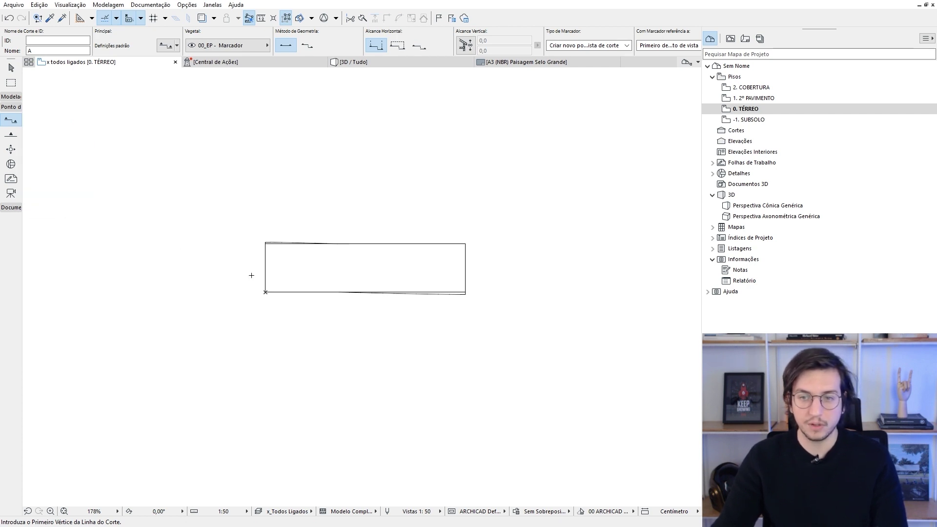
Draw section line A across the twisted fin and open it from its context menu.
left_click(177, 265)
left_click(532, 266)
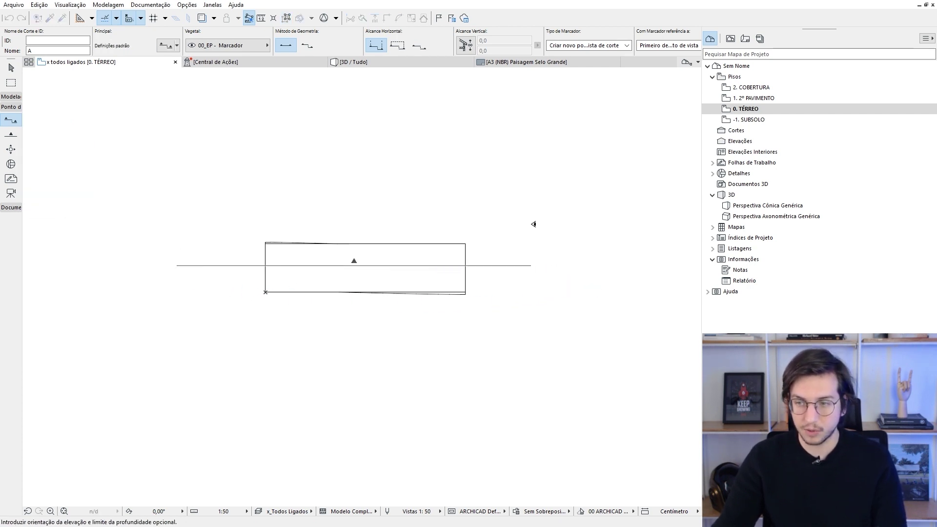
left_click(534, 221)
scroll(481, 272, "down", 1)
left_click(483, 270)
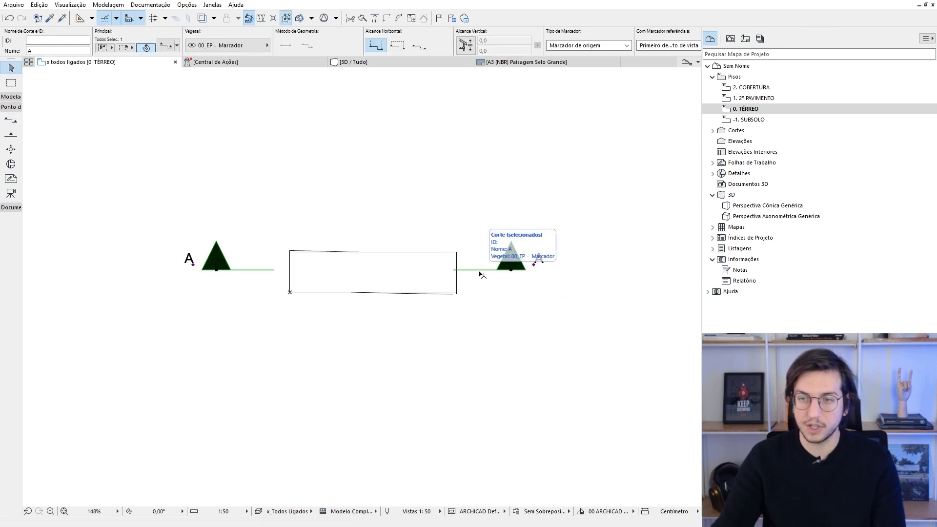
right_click(481, 275)
left_click(517, 52)
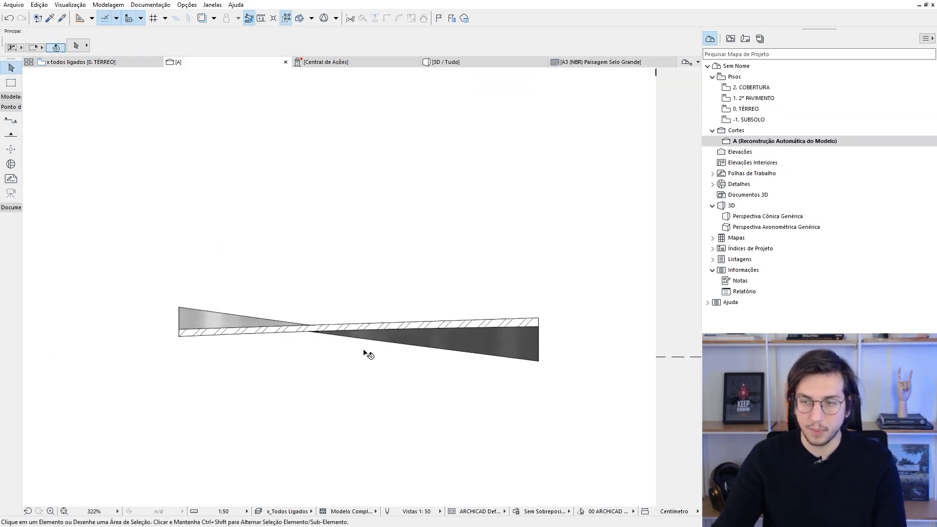
left_click(335, 334)
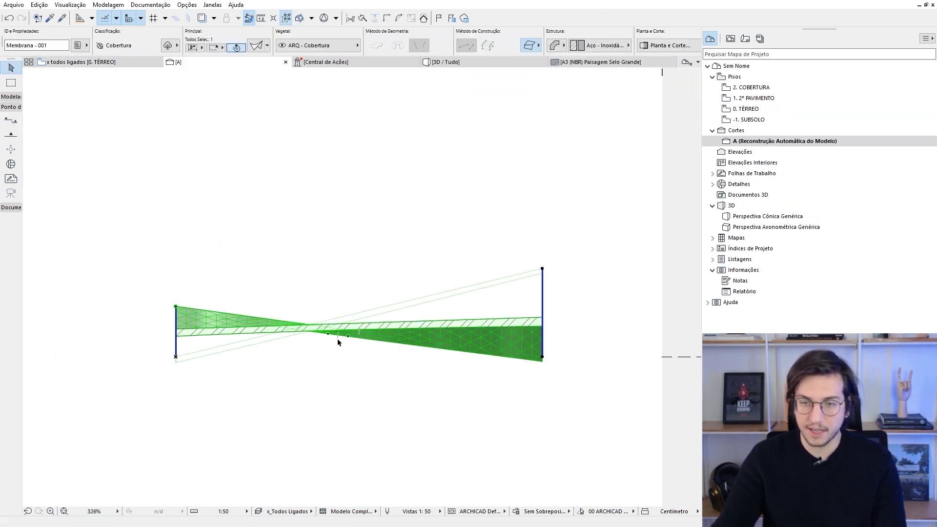
key("ctrl+e")
left_click(181, 355)
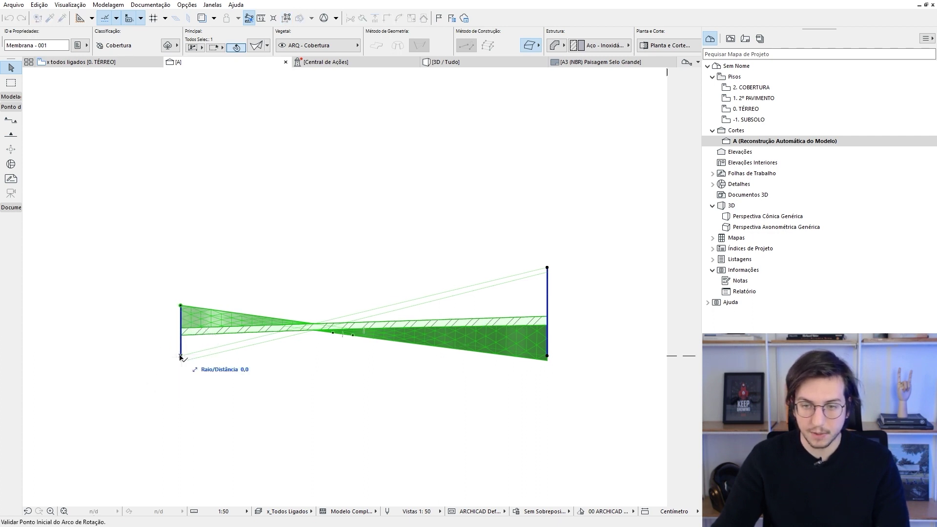
left_click(288, 362)
left_click(180, 272)
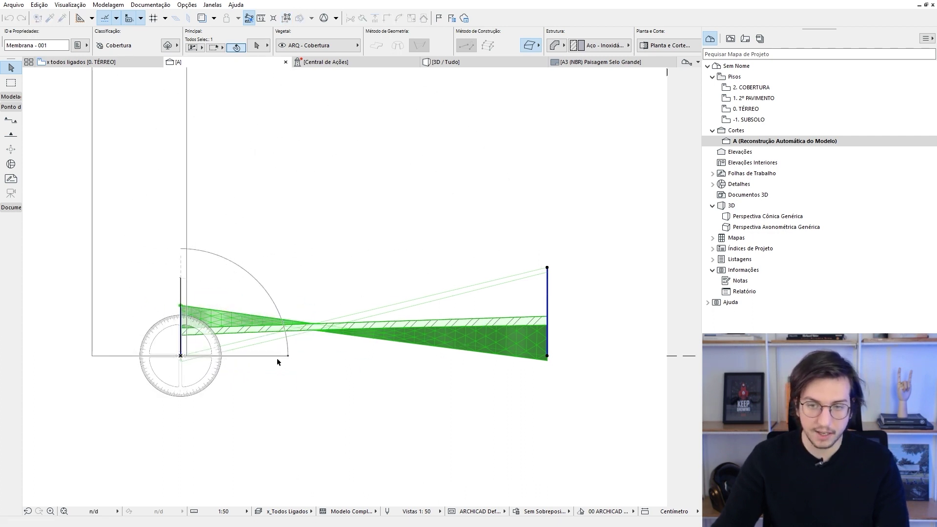
scroll(352, 384, "down", 3)
left_click(358, 366)
scroll(342, 342, "up", 2)
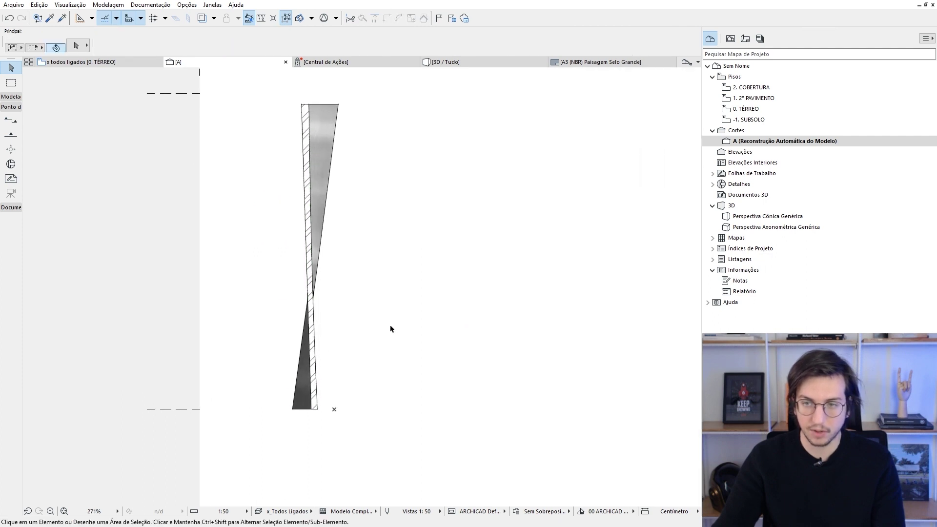
key("F2")
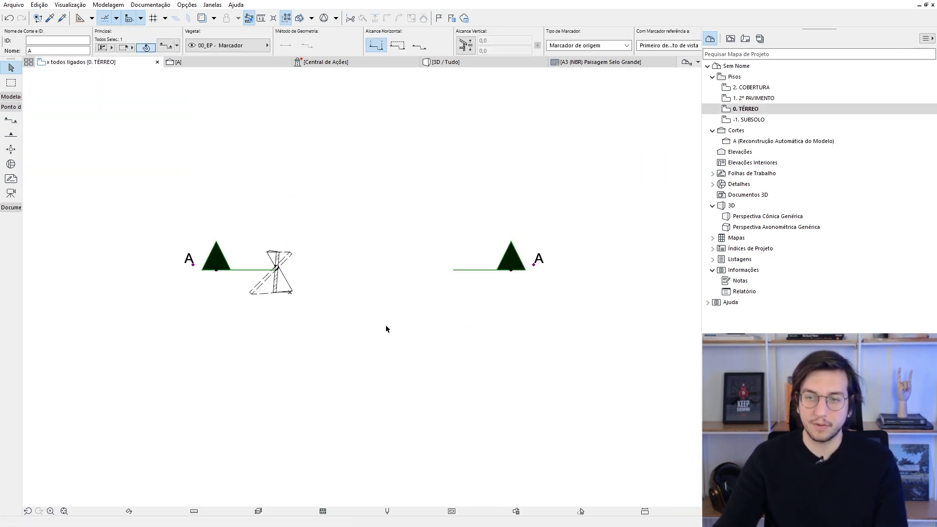
scroll(280, 259, "up", 3)
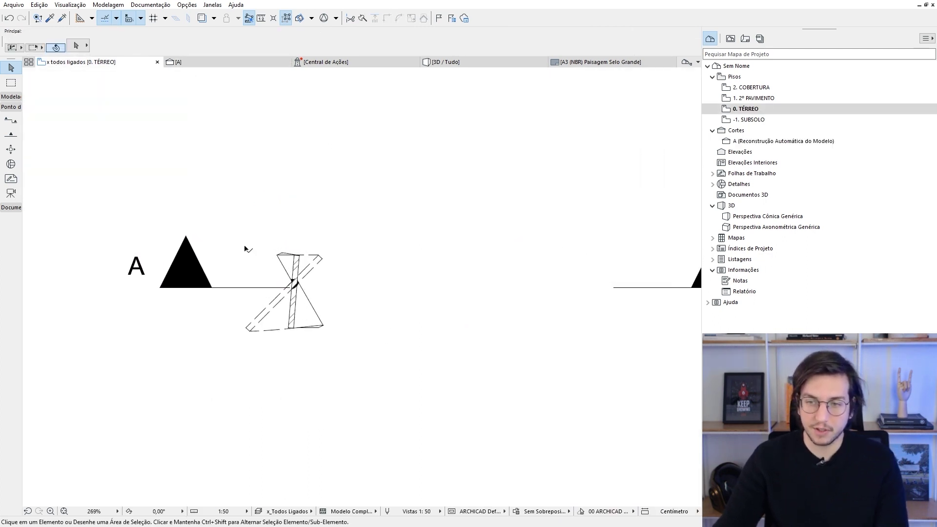
left_click(301, 265)
scroll(356, 345, "down", 3)
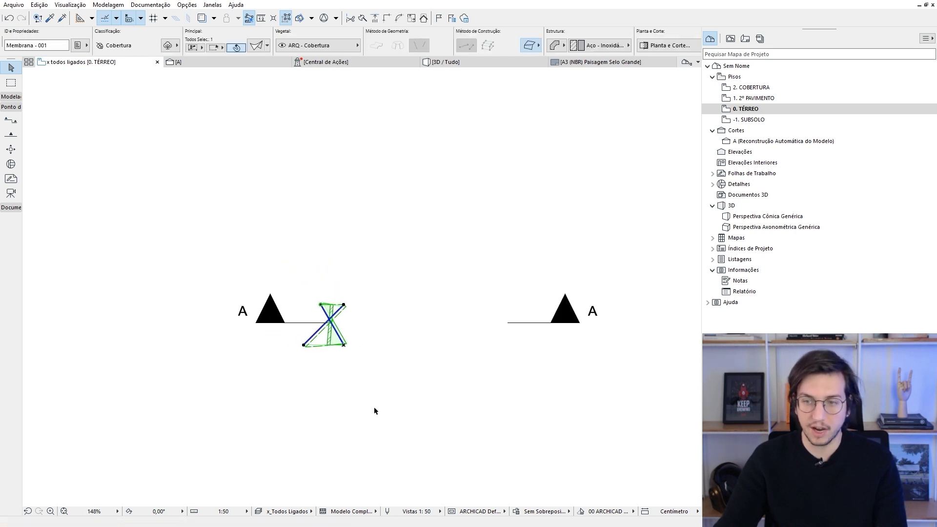
key("Escape")
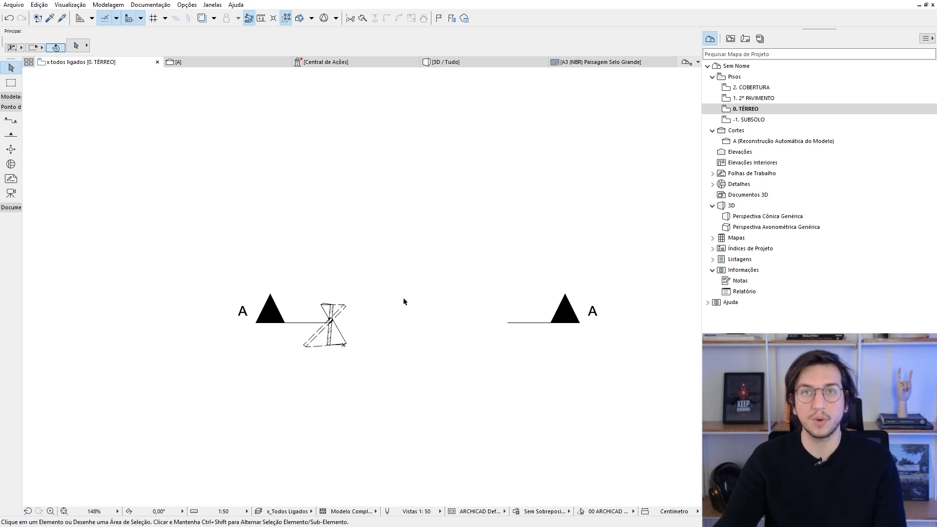
scroll(381, 292, "down", 5)
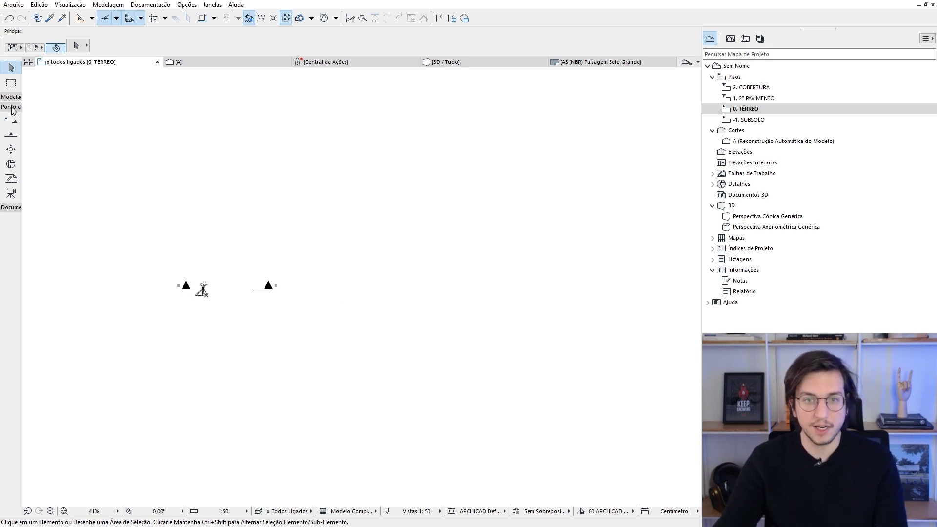
Set up the Spline tool from the Documentação group with its default settings.
left_click(19, 207)
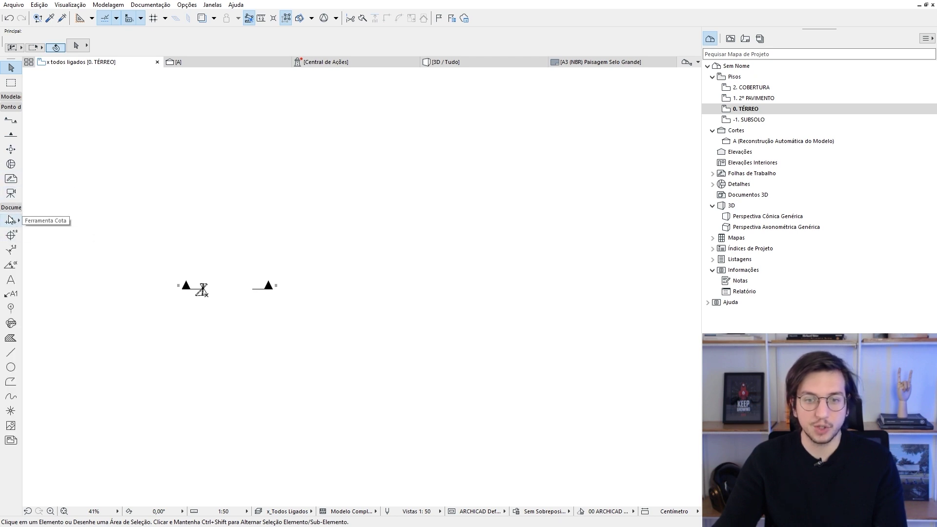
left_click(20, 400)
double_click(62, 210)
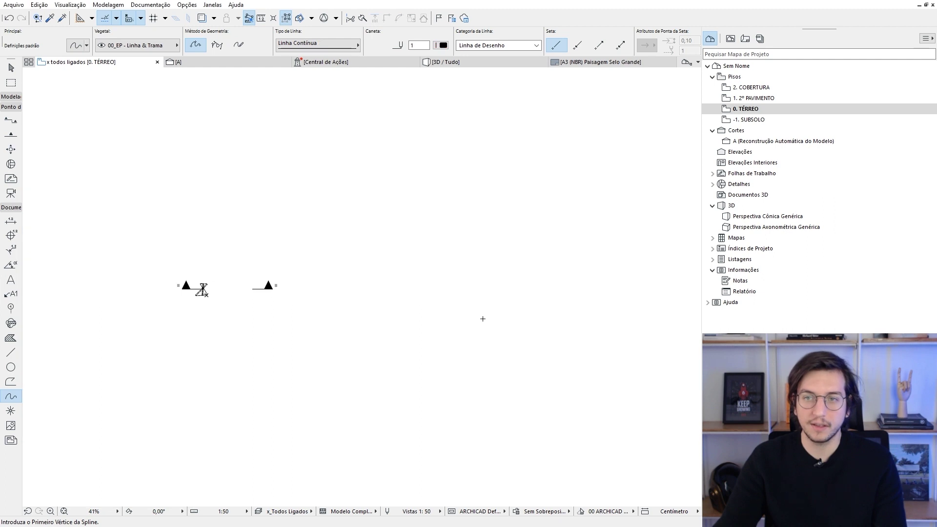
middle_click_drag(483, 318, 348, 283)
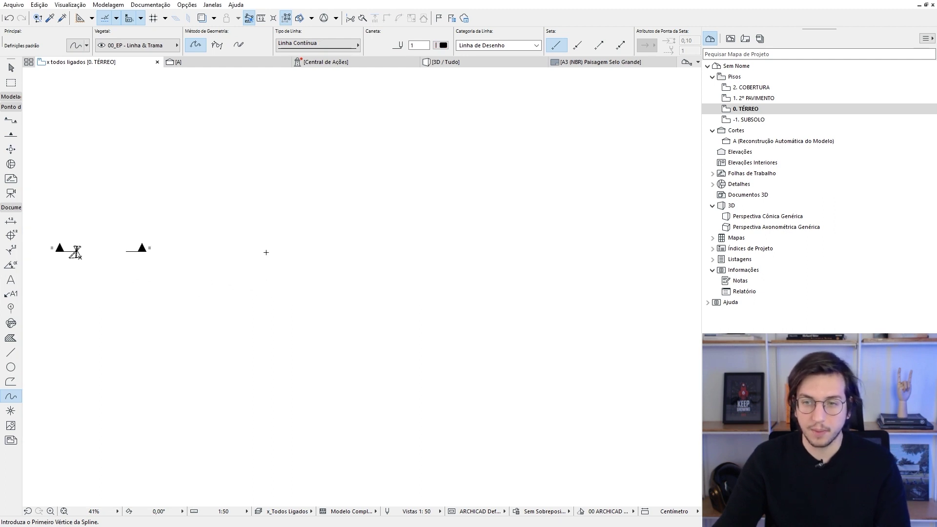
Draw a spline running right, rising slightly, then bending sharply downward.
left_click(254, 266)
left_click(341, 269)
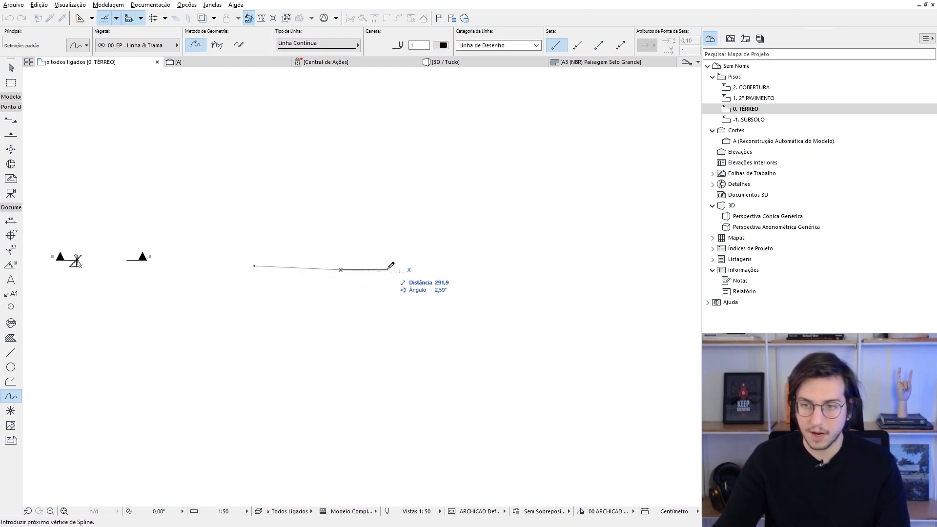
left_click(436, 255)
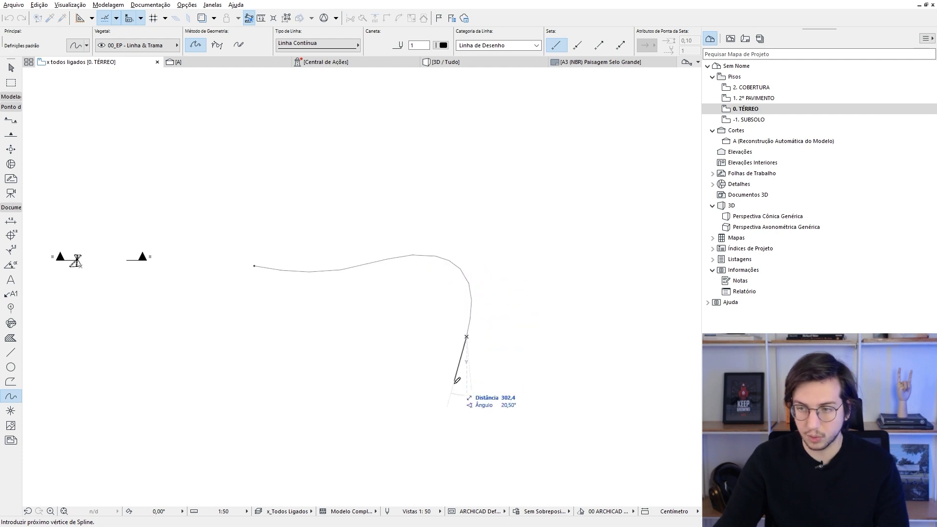
left_click(453, 398)
left_click(461, 446)
middle_click_drag(461, 446, 420, 388)
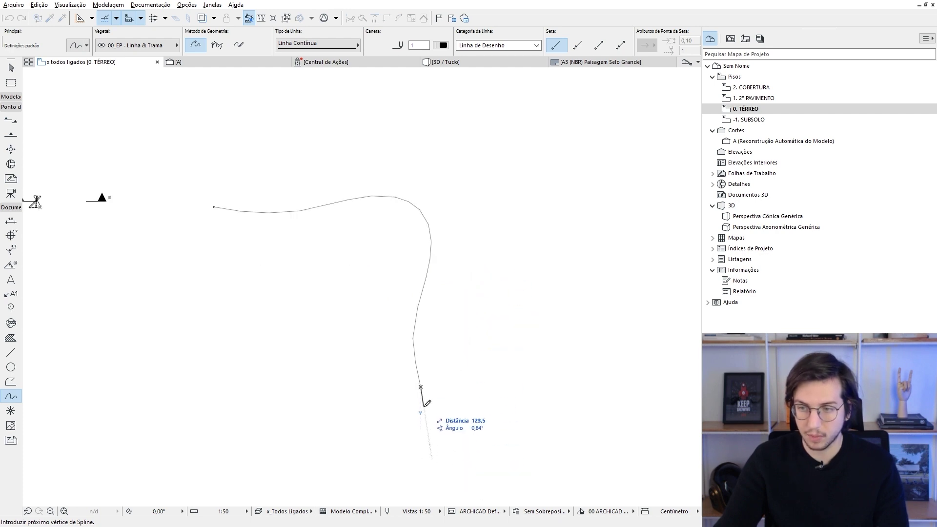
double_click(430, 411)
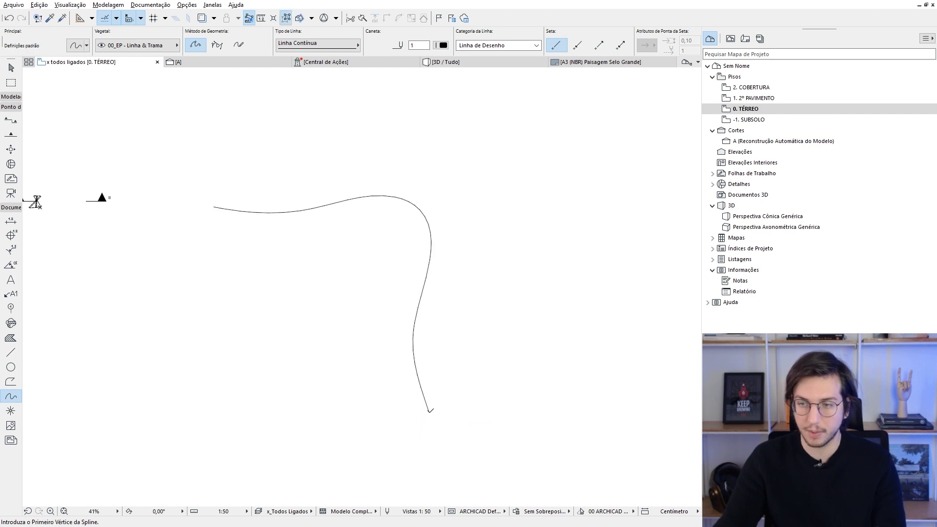
scroll(408, 432, "down", 1)
key("Escape")
left_click(332, 247)
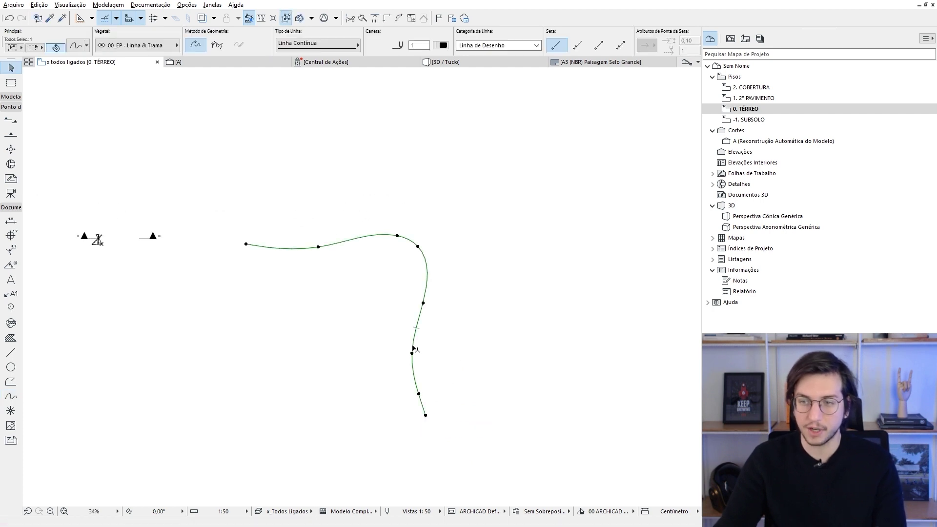
left_click(409, 342)
Draw Linha Contínua lines up, across, down and back to close the spline into one outline.
left_click(11, 353)
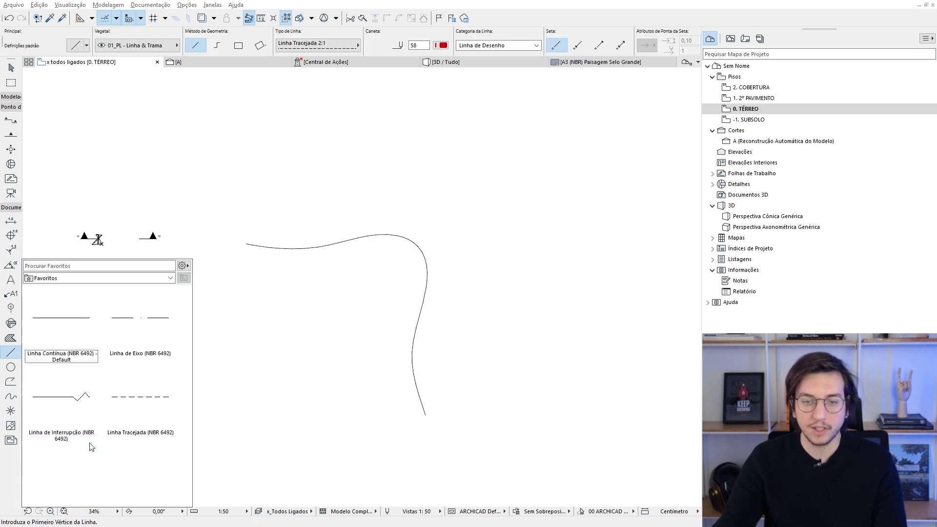
double_click(78, 341)
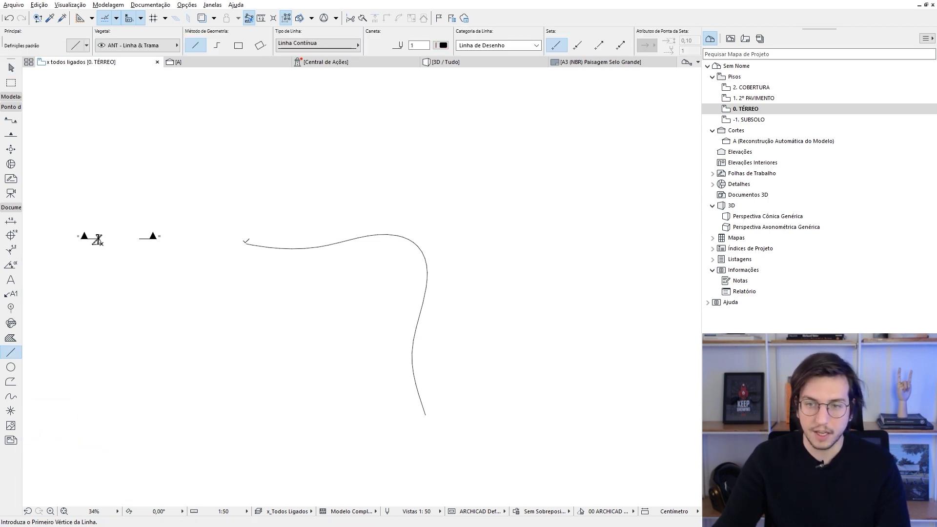
left_click(246, 243)
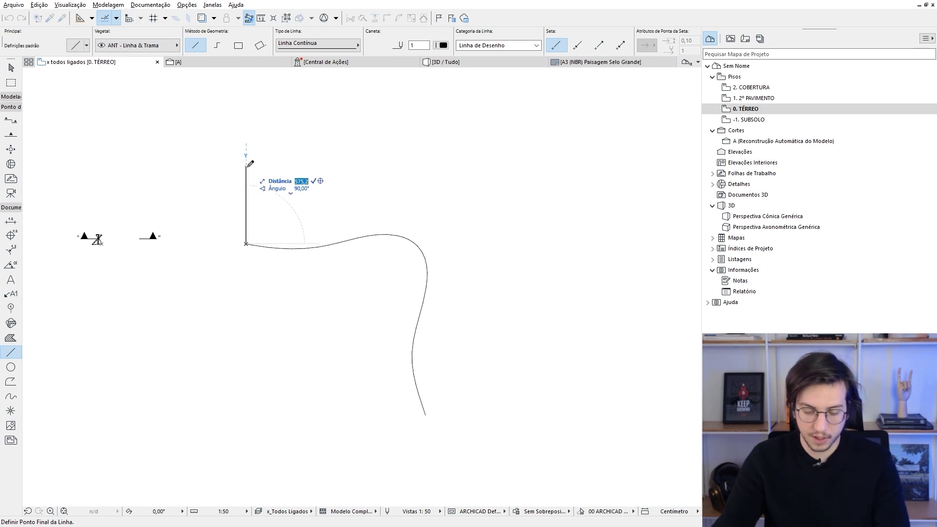
left_click(246, 150)
left_click(246, 150)
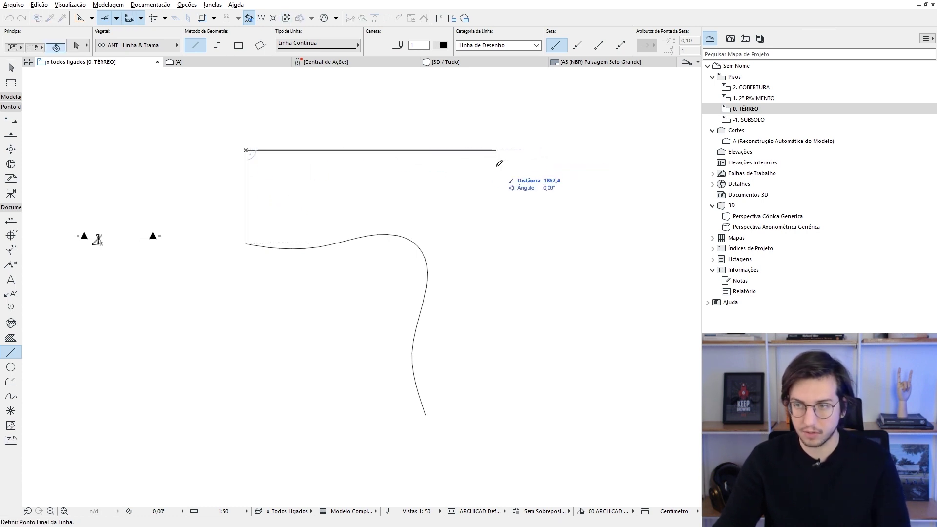
left_click(539, 151)
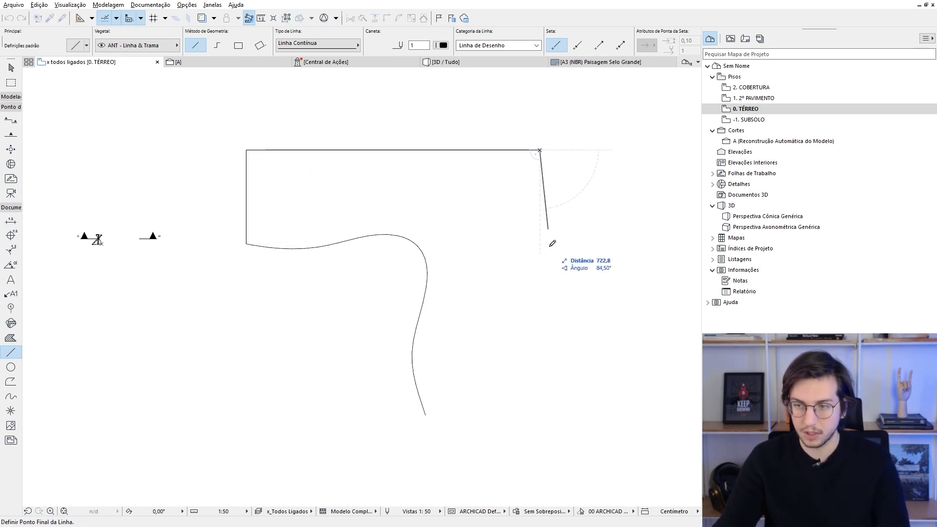
left_click(431, 415)
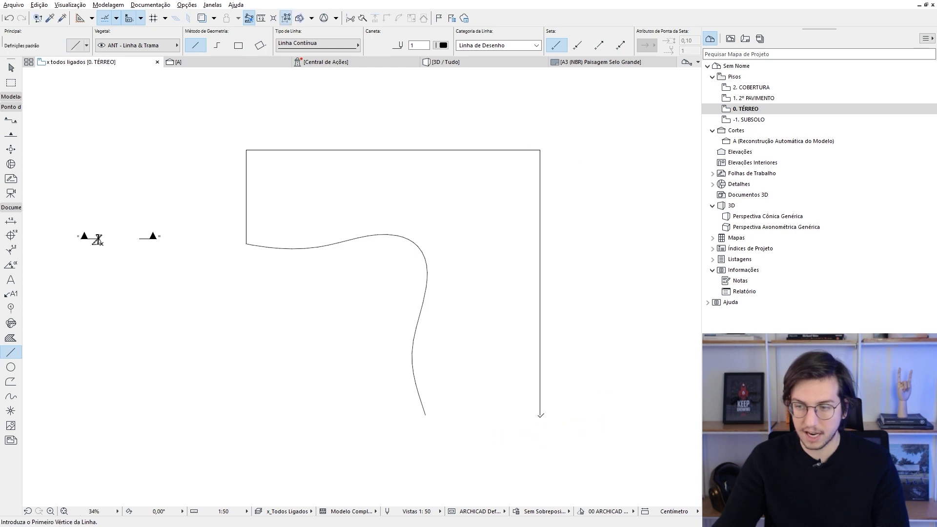
left_click(540, 415)
left_click(425, 415)
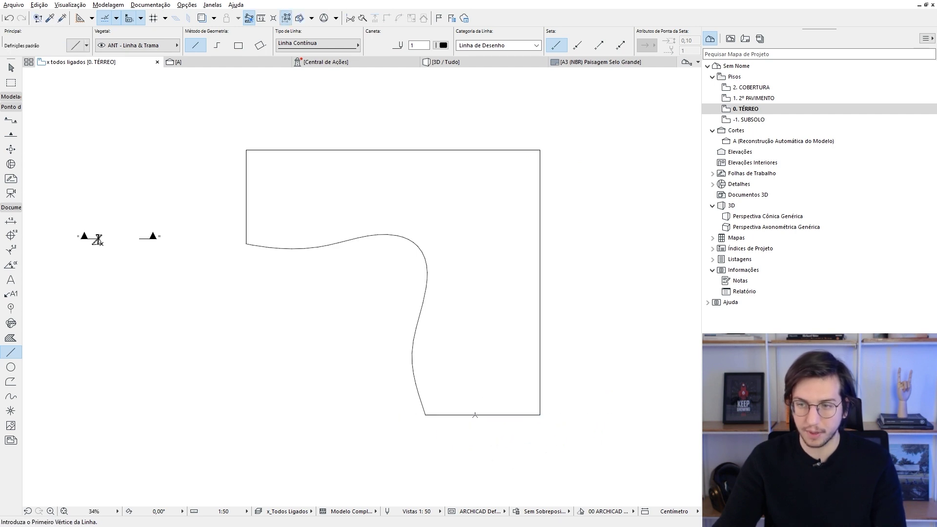
key("Escape")
middle_click_drag(475, 415, 391, 419)
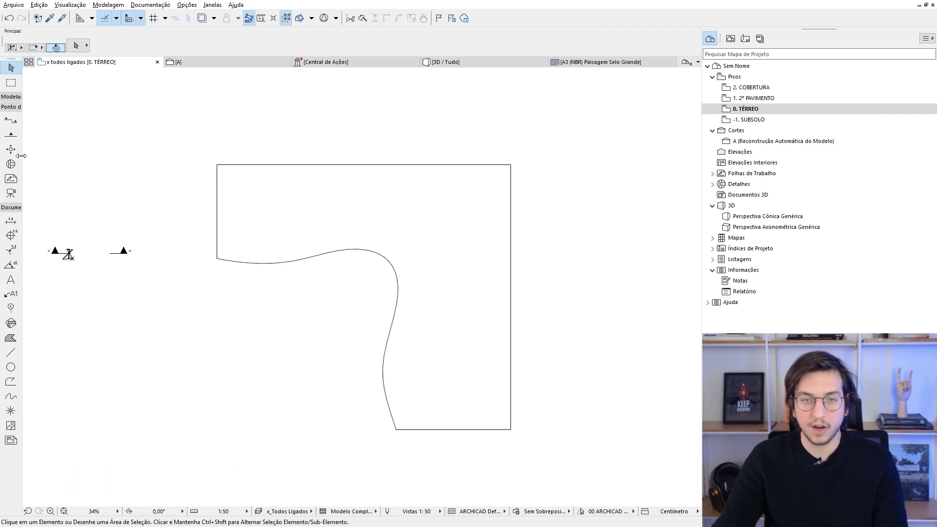
left_click(15, 98)
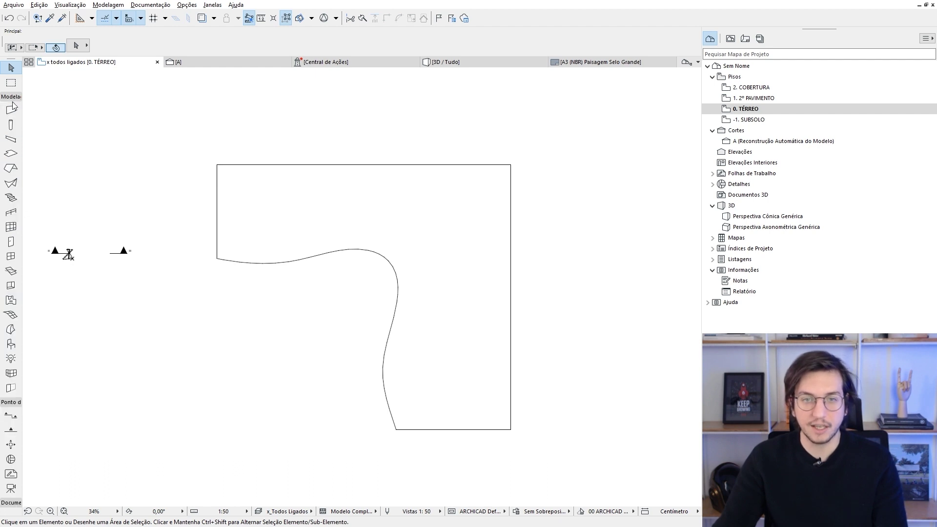
Create an EST - Laje concrete slab filling the closed outline using the Magic Wand.
left_click(18, 156)
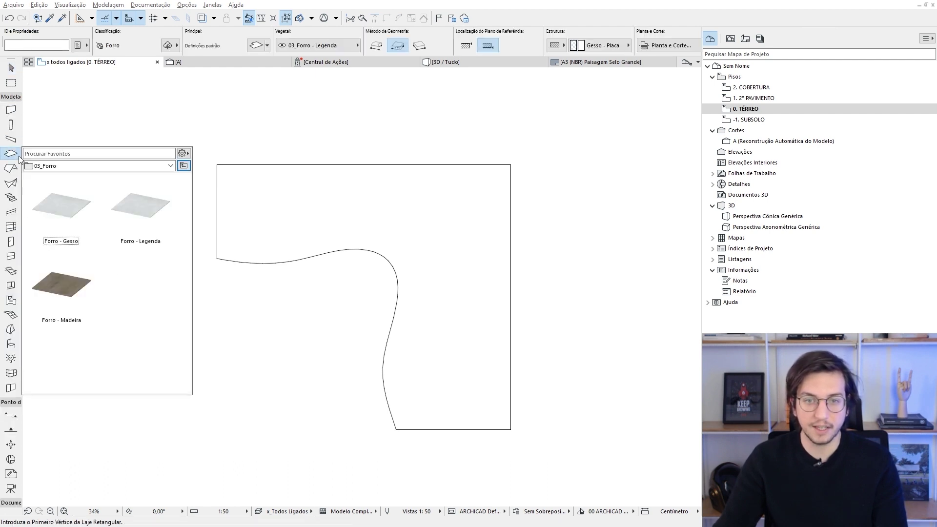
double_click(136, 288)
middle_click_drag(259, 295, 251, 293)
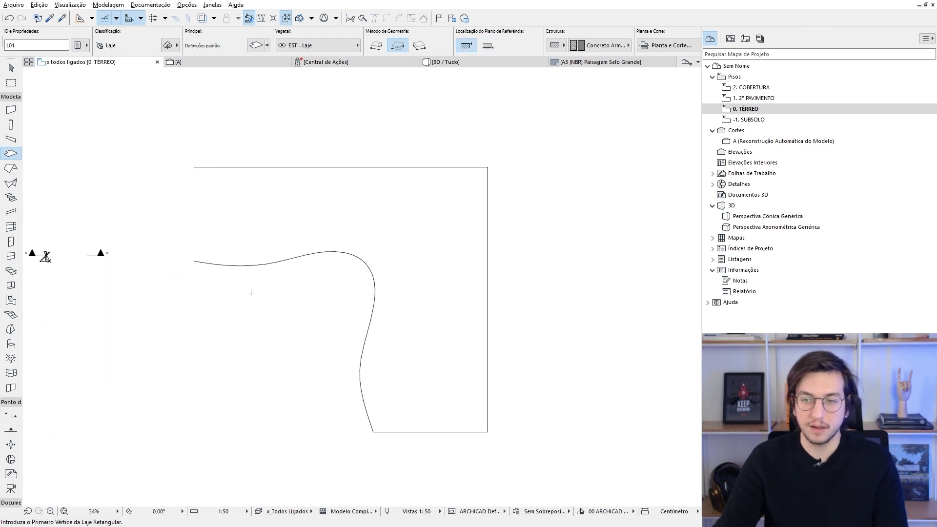
key("space")
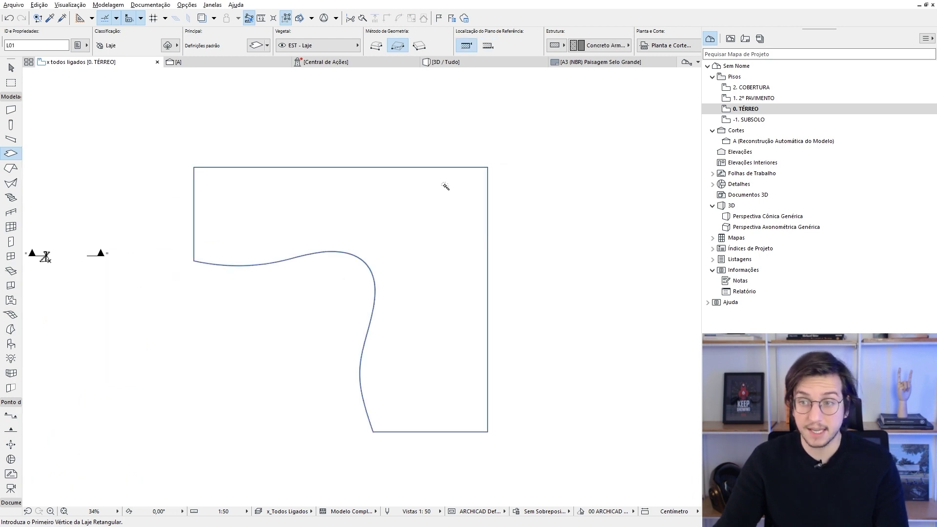
left_click(333, 227)
left_click(279, 211, "shift")
left_click(320, 222, "shift")
left_click(333, 208, "shift")
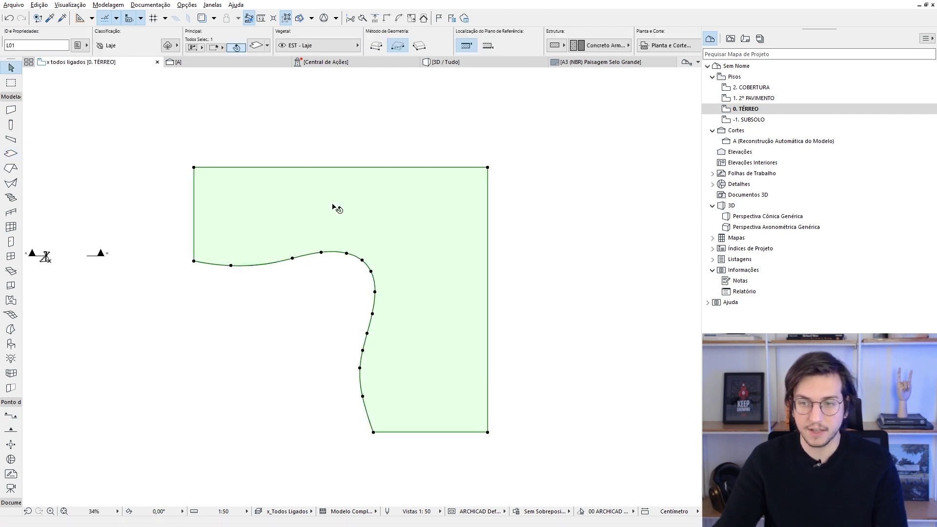
key("Escape")
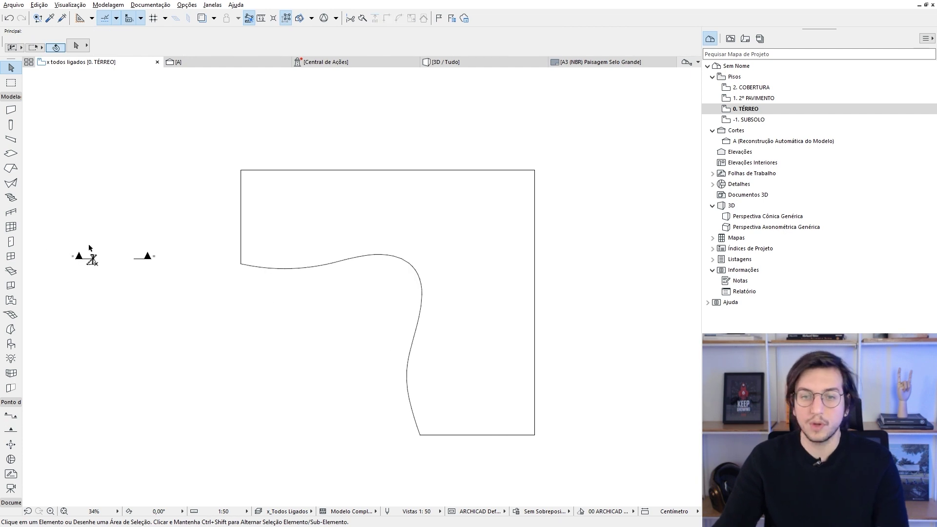
Move the twisted membrane fin to where the curve begins at the slab corner, then reselect it.
scroll(105, 266, "up", 5)
scroll(110, 268, "up", 1)
left_click(117, 296)
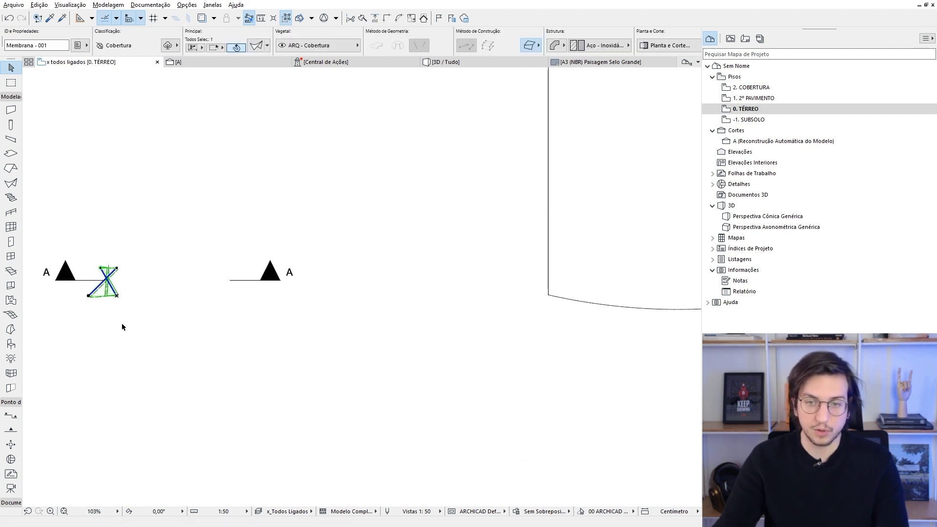
scroll(122, 323, "down", 2)
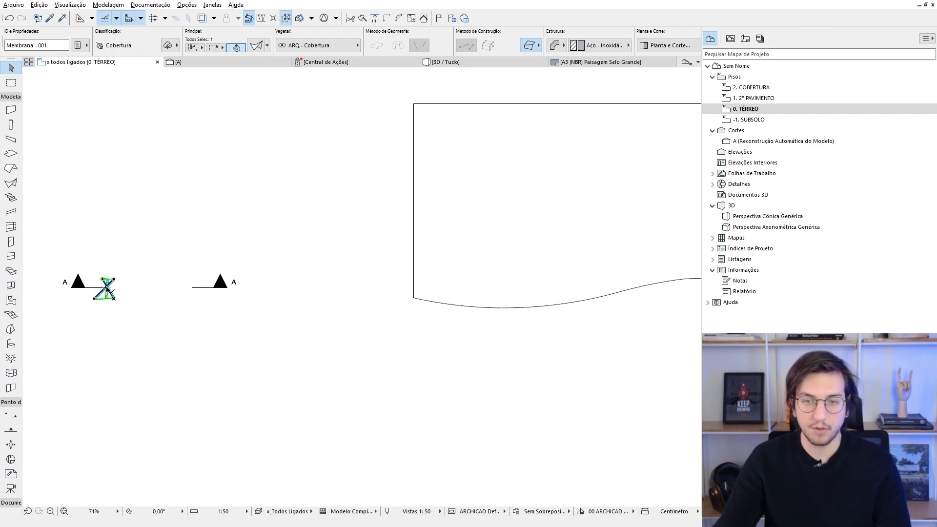
key("ctrl+d")
left_click(108, 289)
scroll(345, 313, "up", 3)
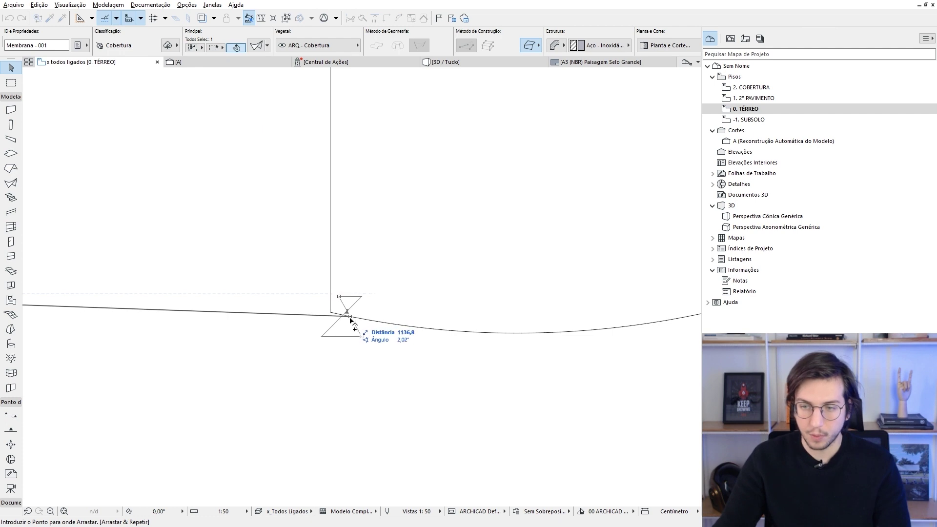
left_click(345, 315)
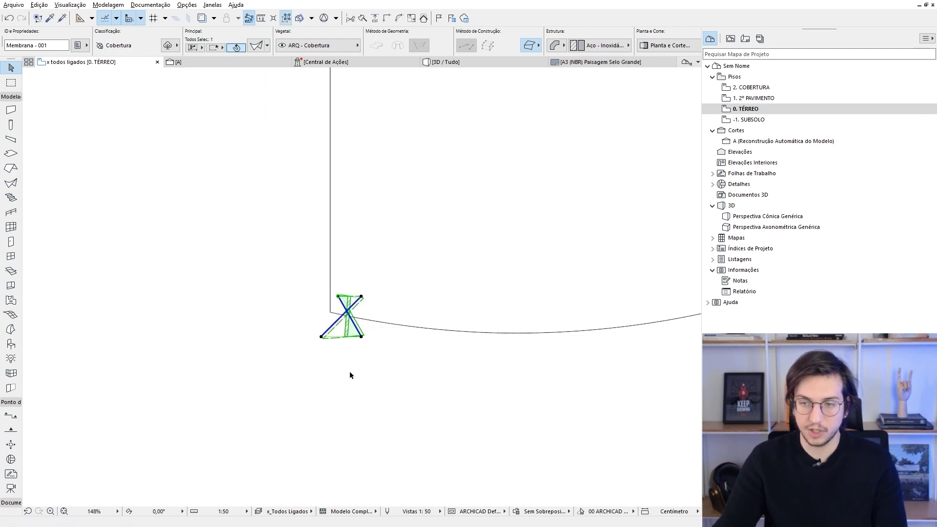
key("Escape")
scroll(244, 273, "down", 2)
scroll(299, 299, "up", 5)
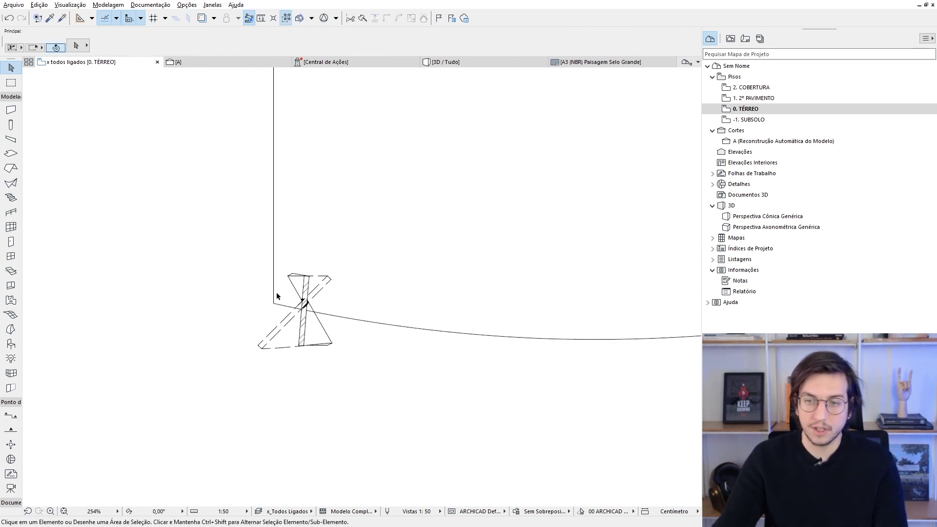
left_click(304, 320)
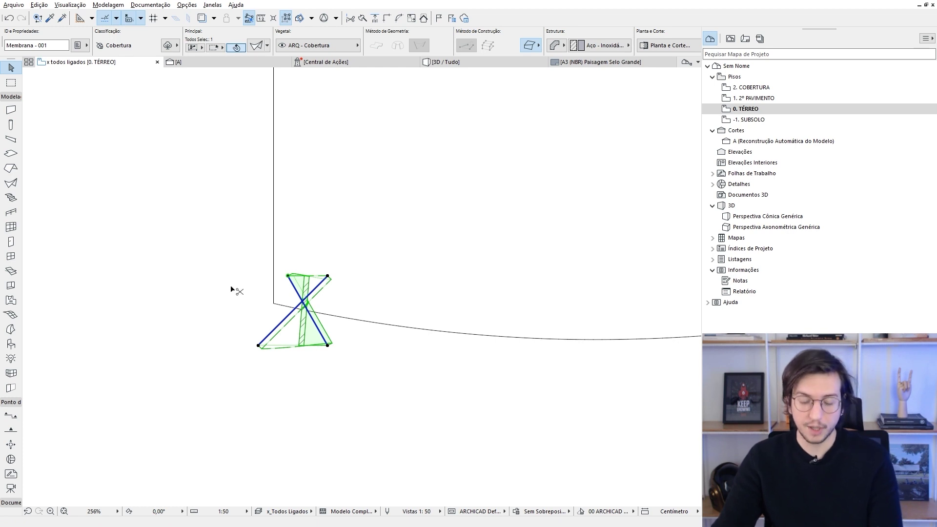
Set Multiply to Drag, Increment and Spread along a chosen path with Rotate on Path.
key("ctrl+u")
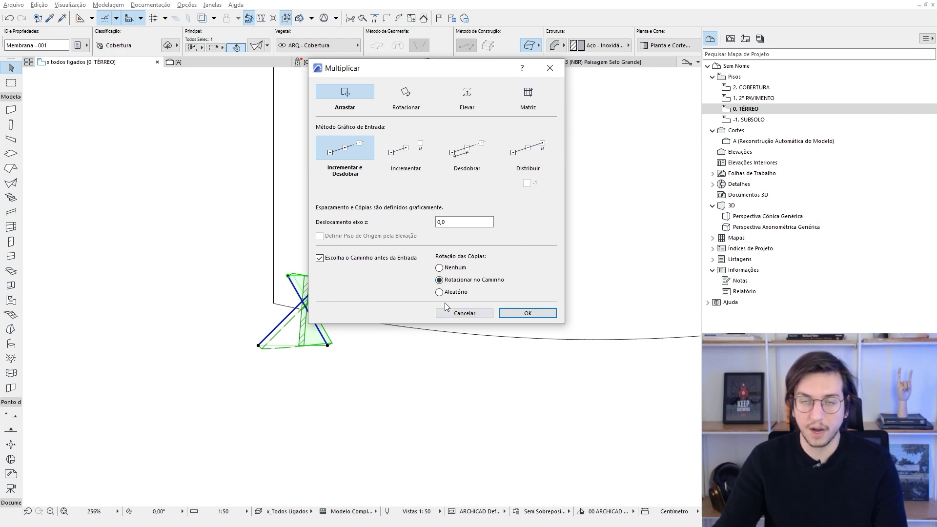
left_click(513, 315)
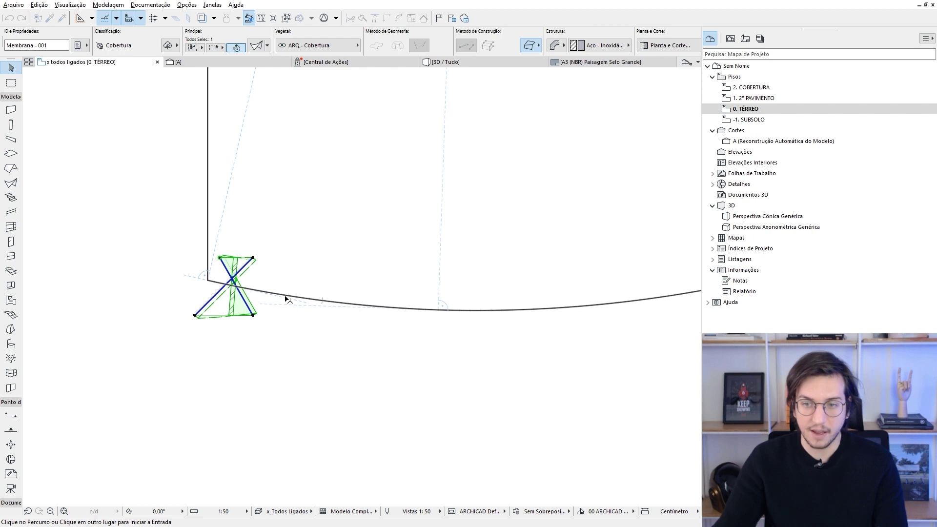
Pick the curved slab edge as the path, fix the start point, and set 90 cm spacing.
left_click(286, 299)
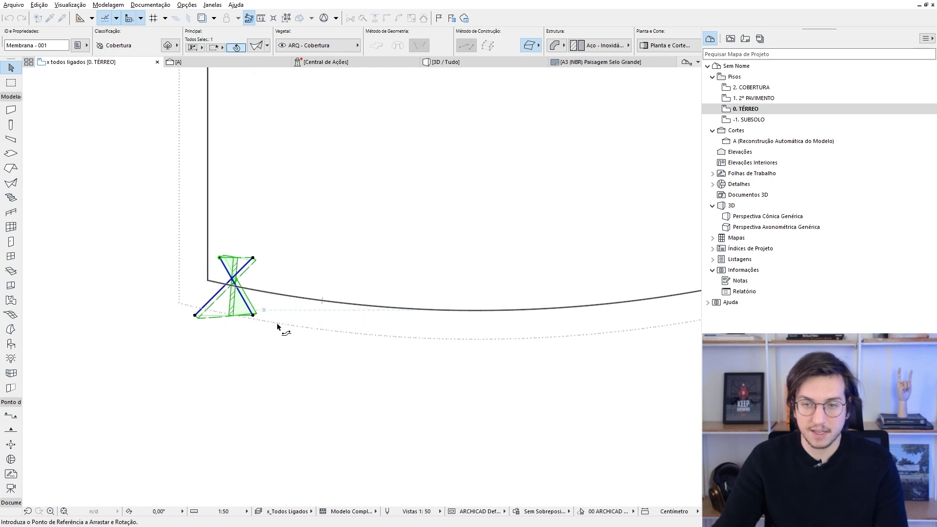
left_click(283, 295)
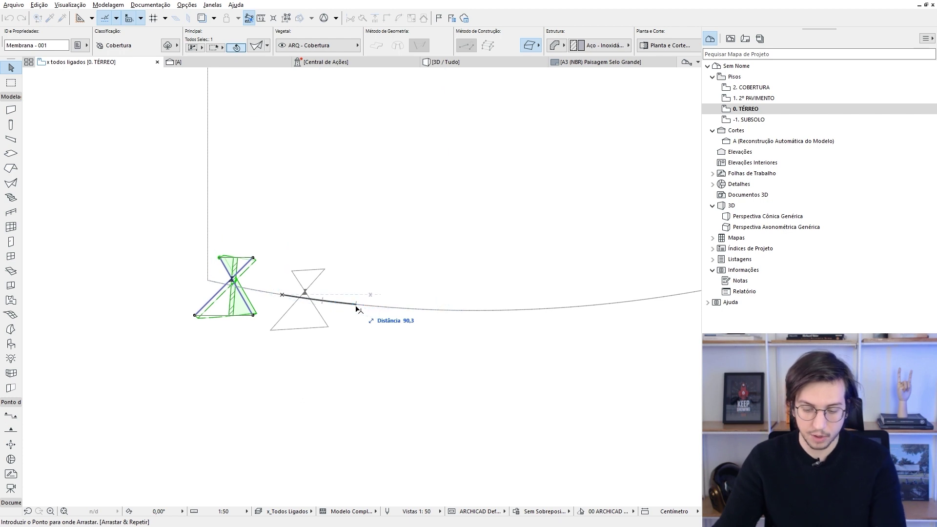
type("90")
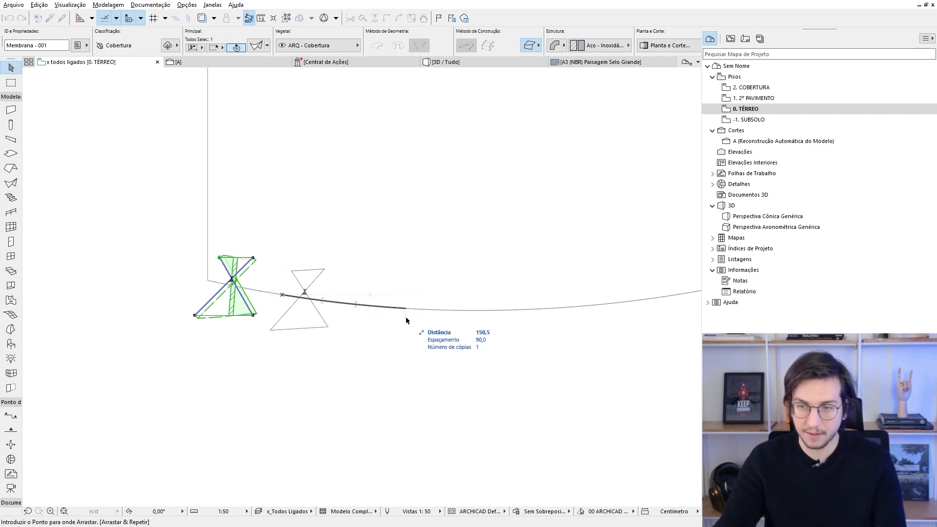
Spread the rotated fin copies along the whole curve, ending at its far corner.
scroll(406, 317, "down", 3)
middle_click_drag(376, 308, 284, 291)
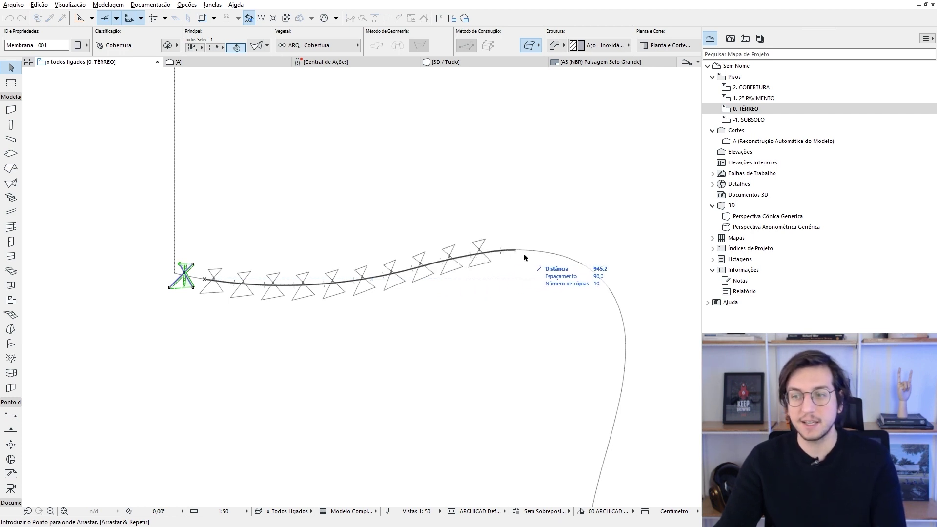
middle_click_drag(534, 256, 439, 205)
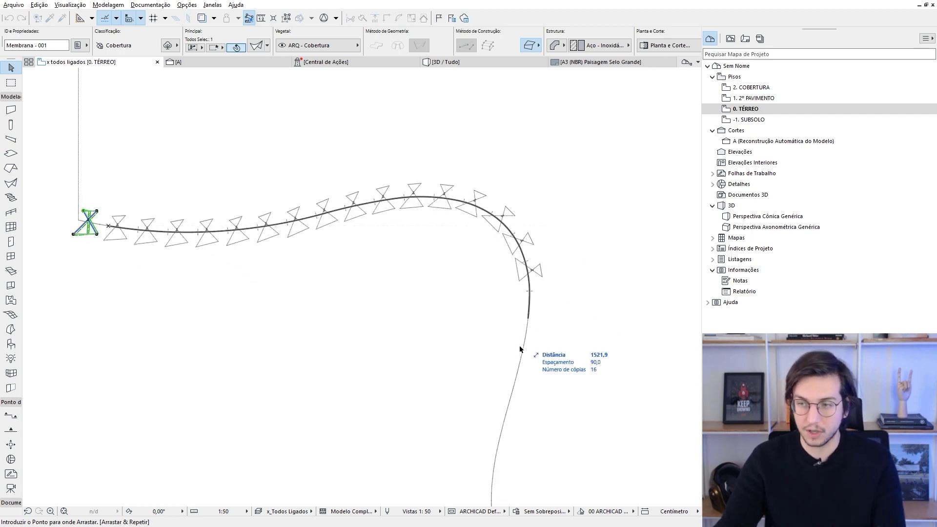
middle_click_drag(519, 345, 460, 248)
scroll(456, 283, "down", 1)
scroll(441, 274, "down", 1)
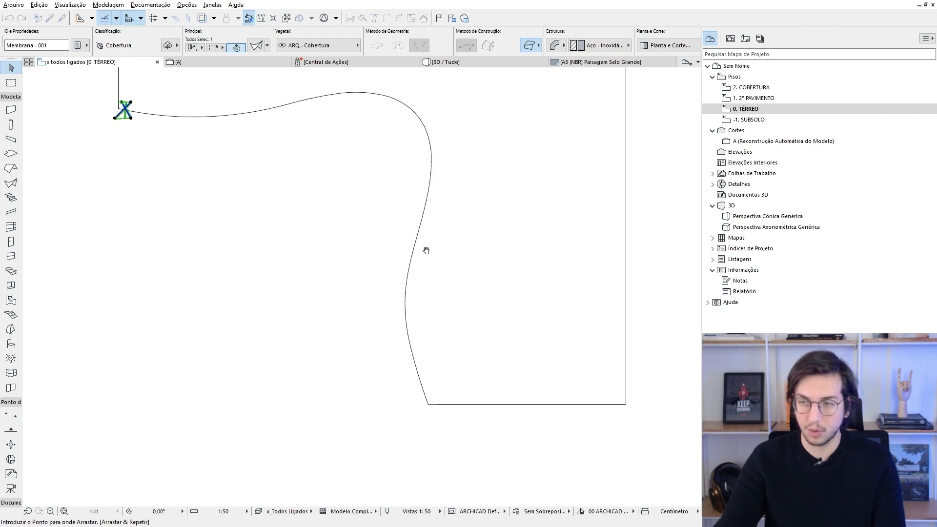
left_click(426, 403)
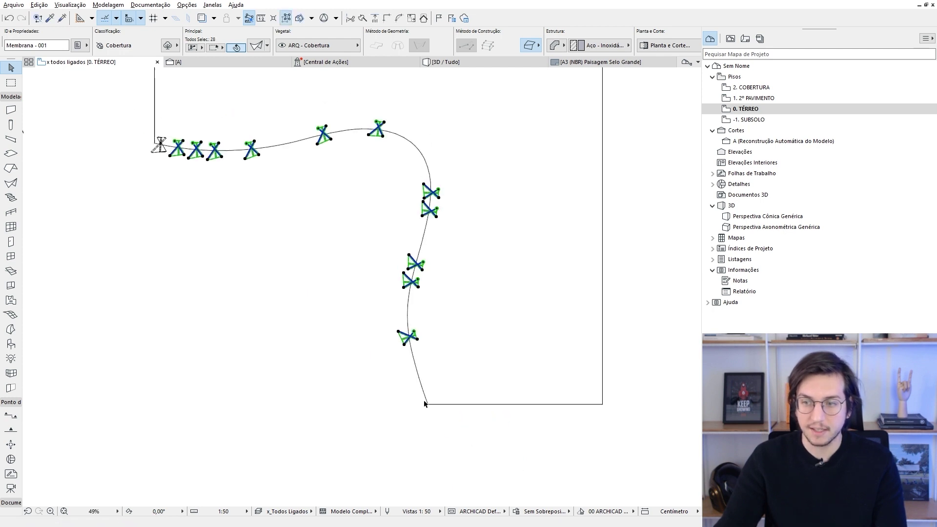
scroll(424, 403, "down", 2)
scroll(386, 297, "up", 2)
middle_click_drag(393, 333, 388, 335)
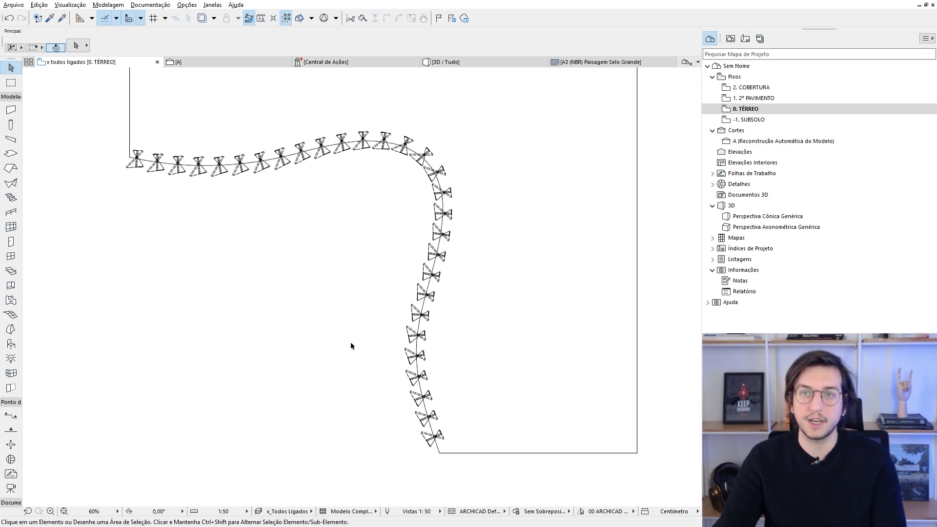
key("F3")
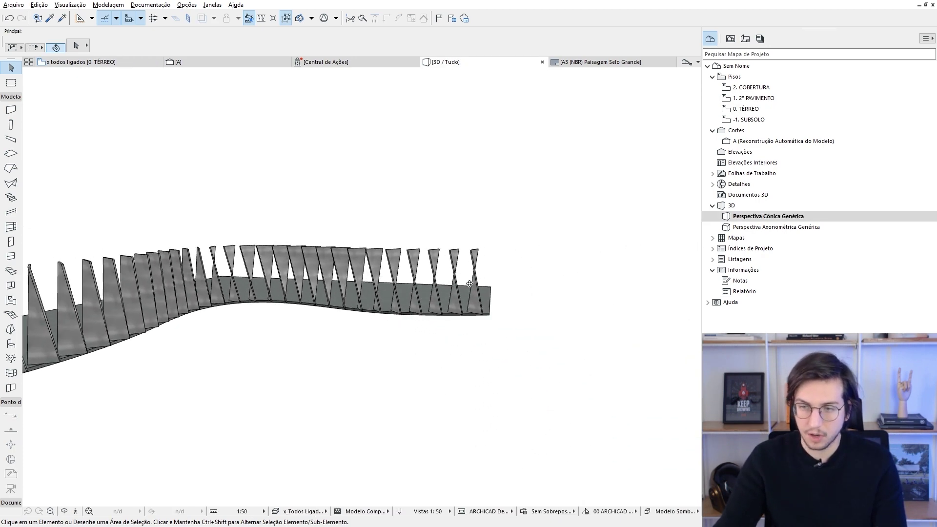
mouse_move(469, 284)
middle_mouse_down("shift")
mouse_move(310, 245)
mouse_move(577, 353)
middle_mouse_up("shift")
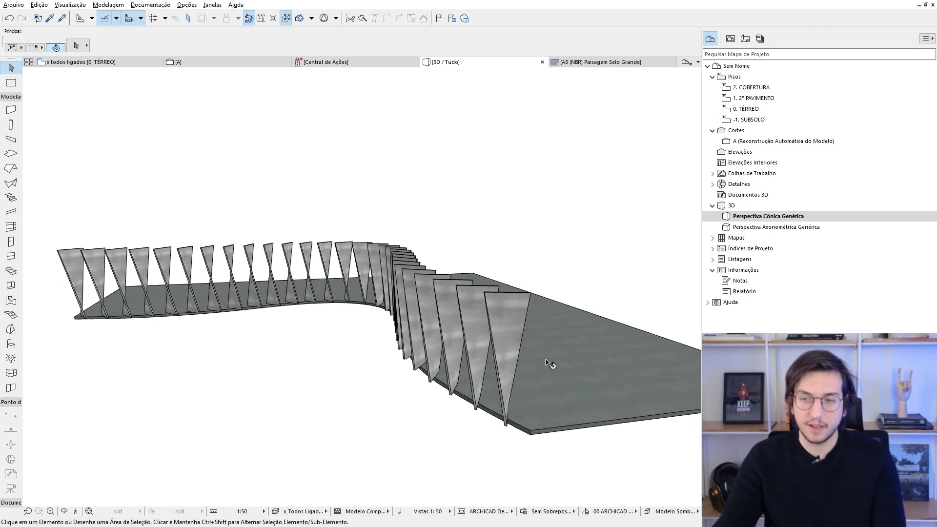
key("F2")
scroll(446, 307, "down", 2)
Copy the ground-floor slab onto the 1. 2º PAVIMENTO floor and check both slabs in 3D.
scroll(377, 328, "down", 2)
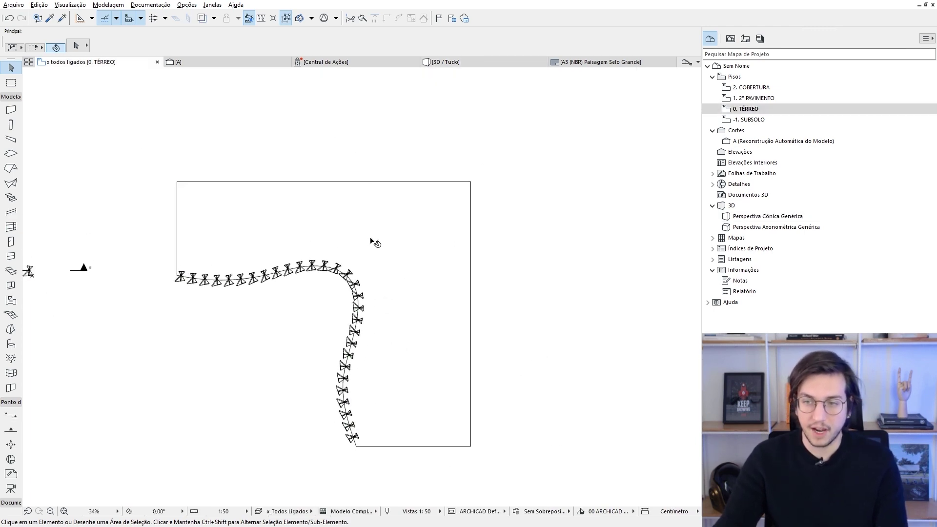
left_click(372, 242)
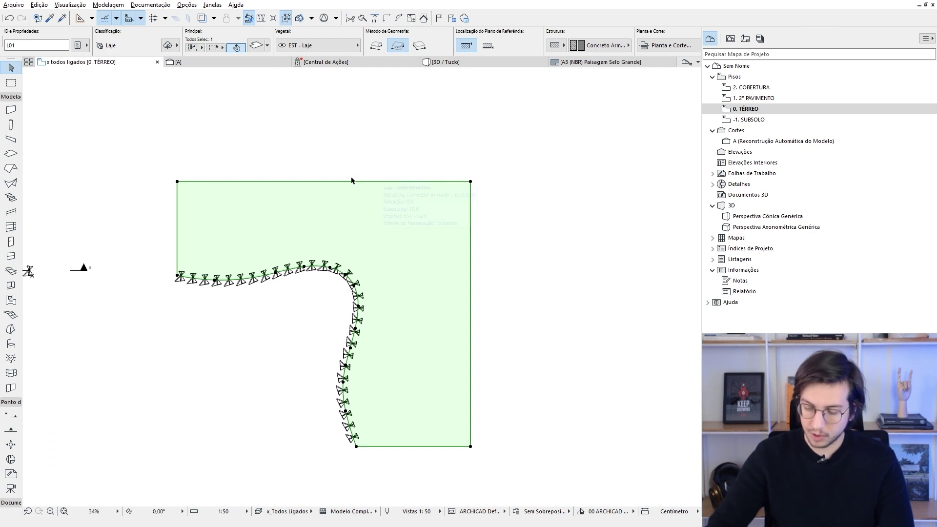
key("ctrl+Up")
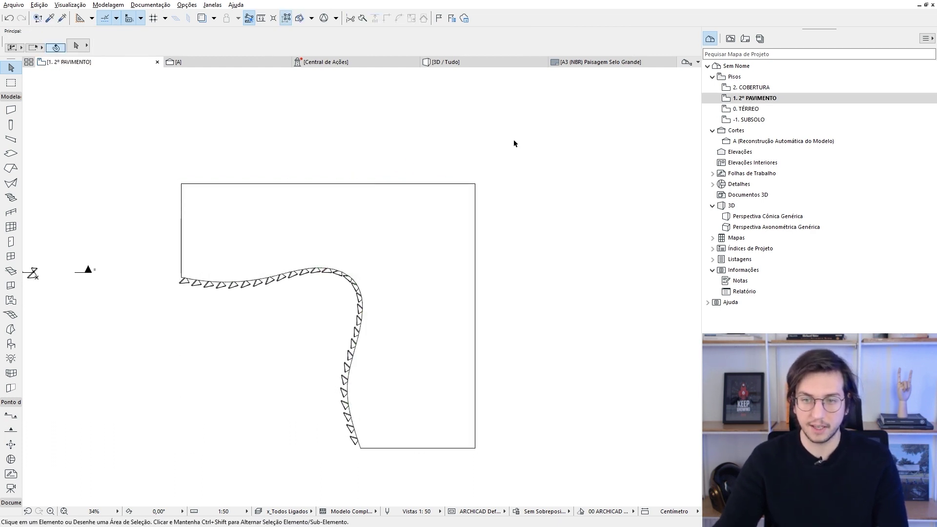
key("F3")
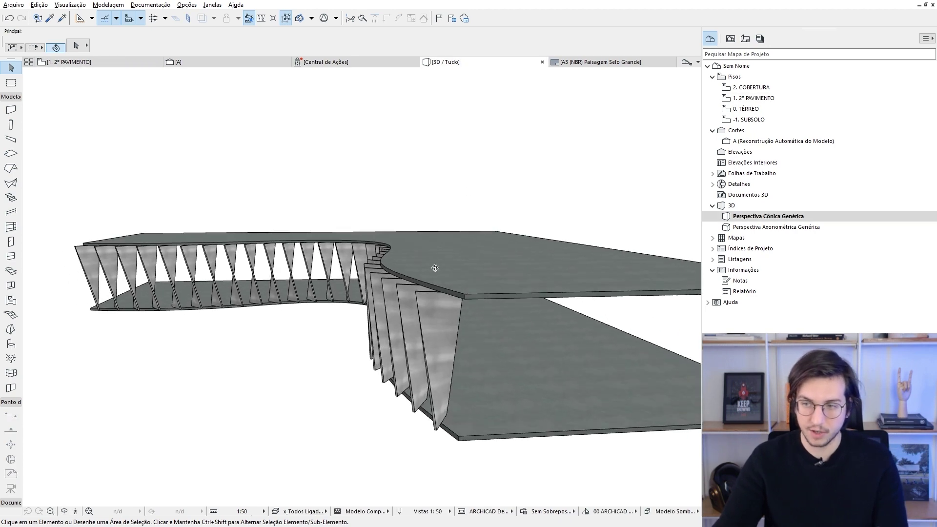
middle_click_drag(435, 268, 478, 283, "shift")
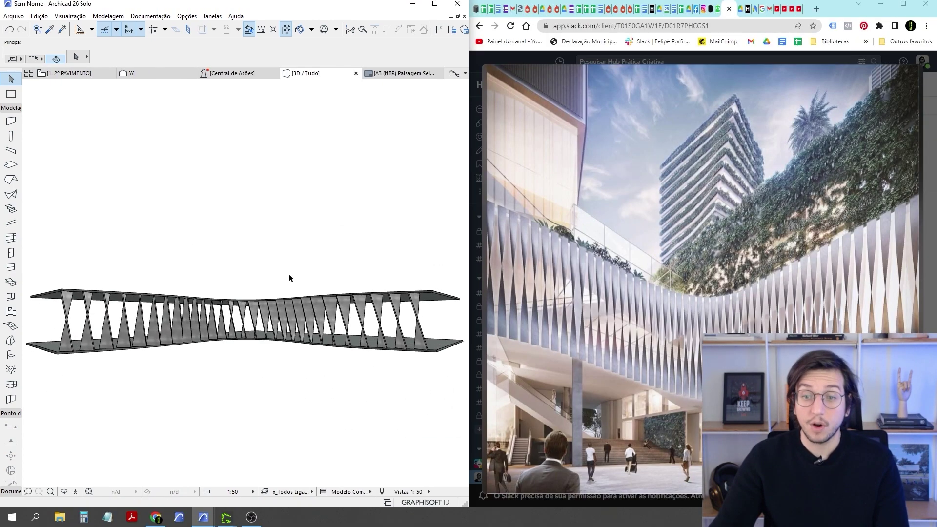
middle_click_drag(289, 278, 266, 269, "shift")
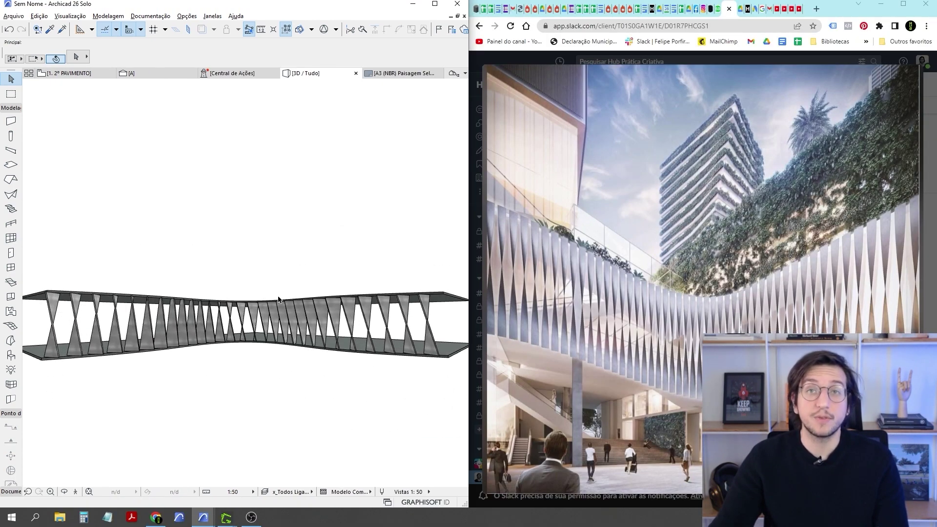